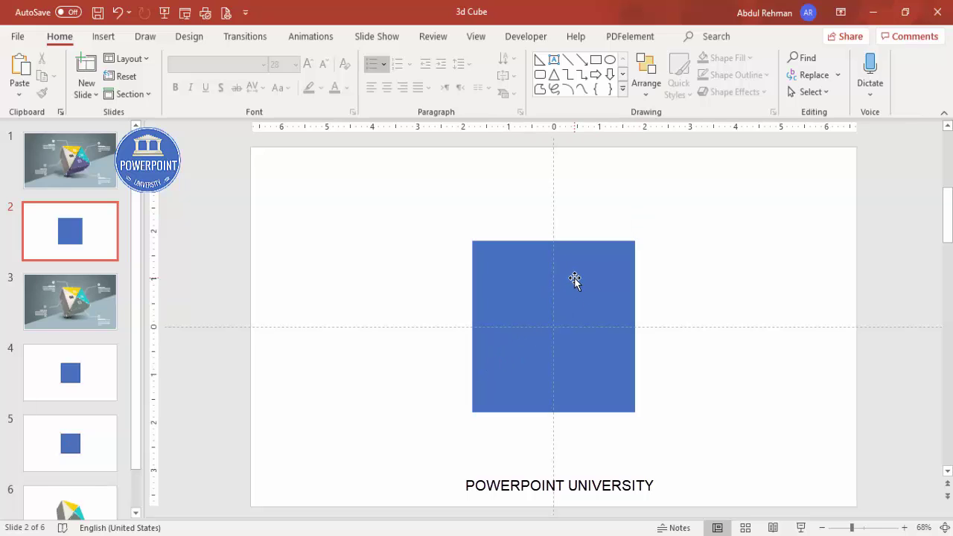
Step: Draw a tall thin rectangle bar just left of the blue square
{"action": "left_click", "coordinate": [105, 37]}
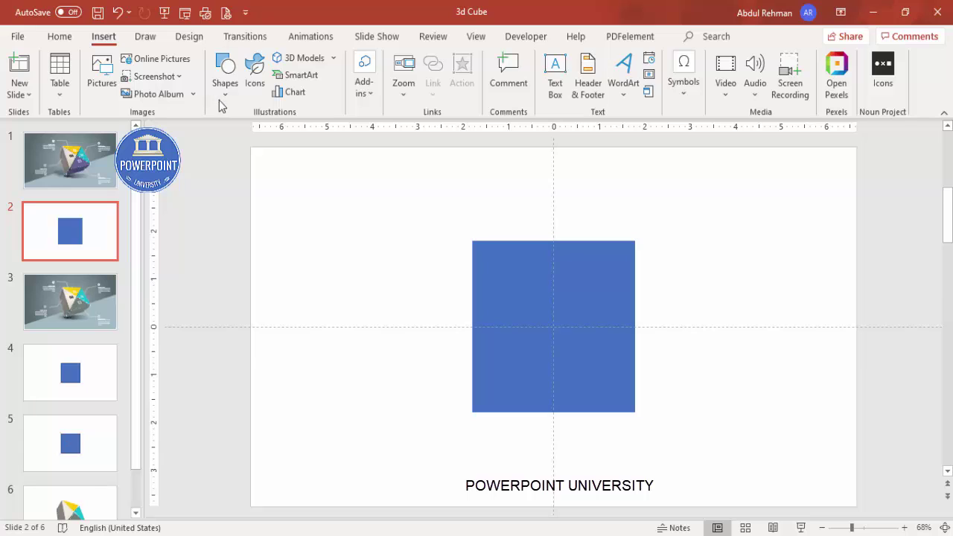
{"action": "left_click", "coordinate": [223, 78]}
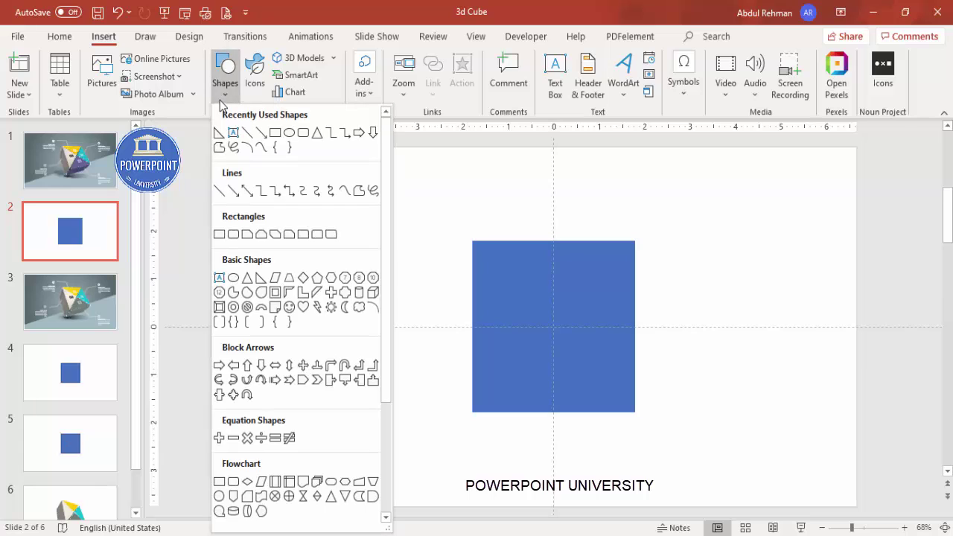
{"action": "left_click", "coordinate": [220, 235]}
{"action": "left_click_drag", "start_coordinate": [394, 186], "coordinate": [389, 472]}
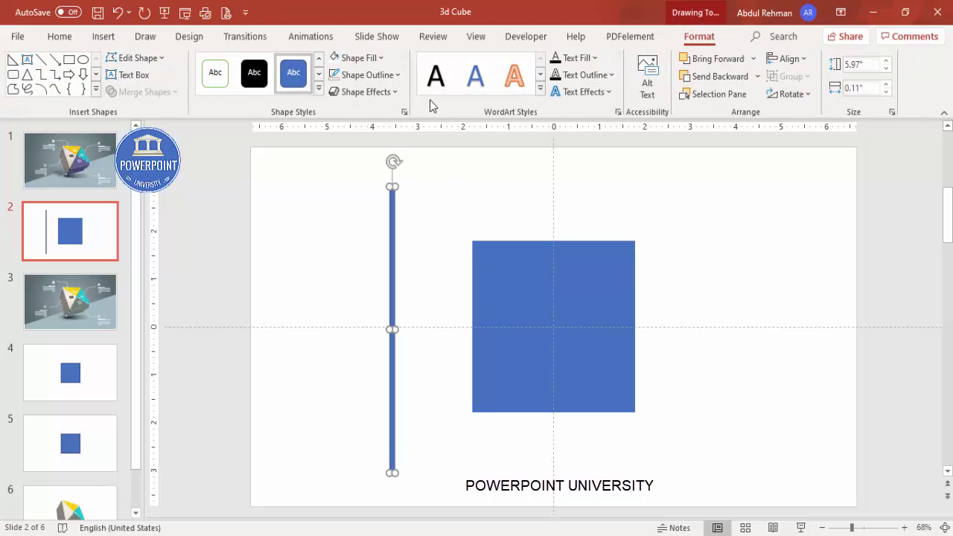
Step: Remove the bar's outline and fill it gold
{"action": "left_click", "coordinate": [383, 77]}
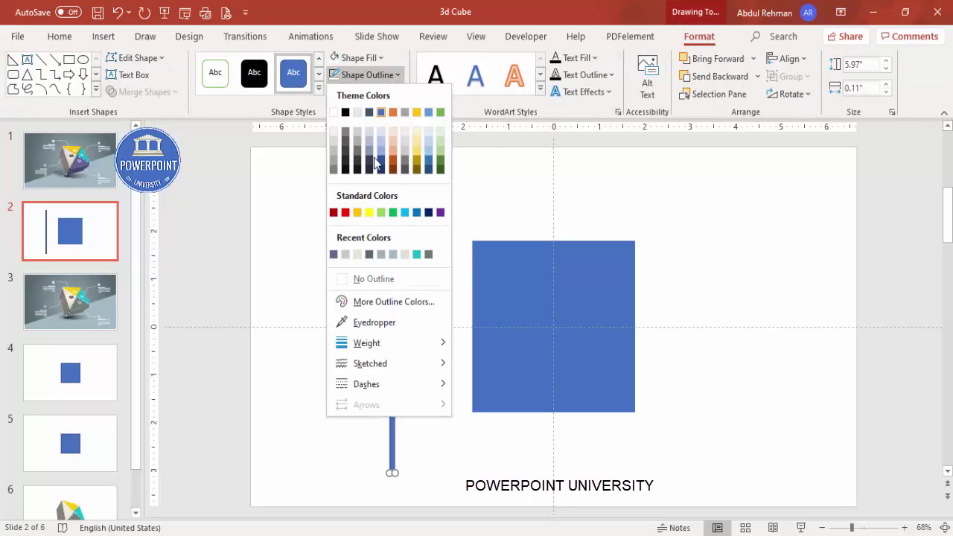
{"action": "left_click", "coordinate": [373, 279]}
{"action": "left_click", "coordinate": [372, 64]}
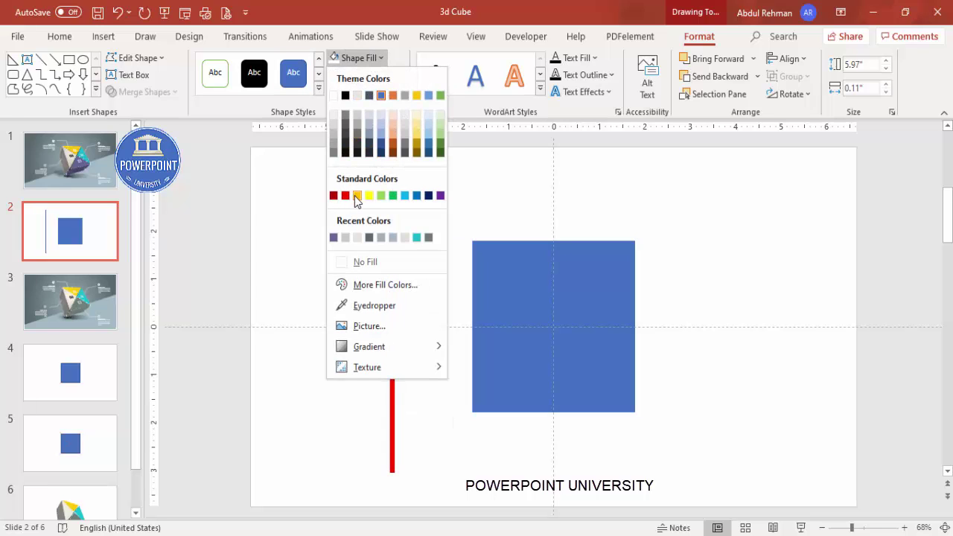
{"action": "left_click", "coordinate": [357, 196]}
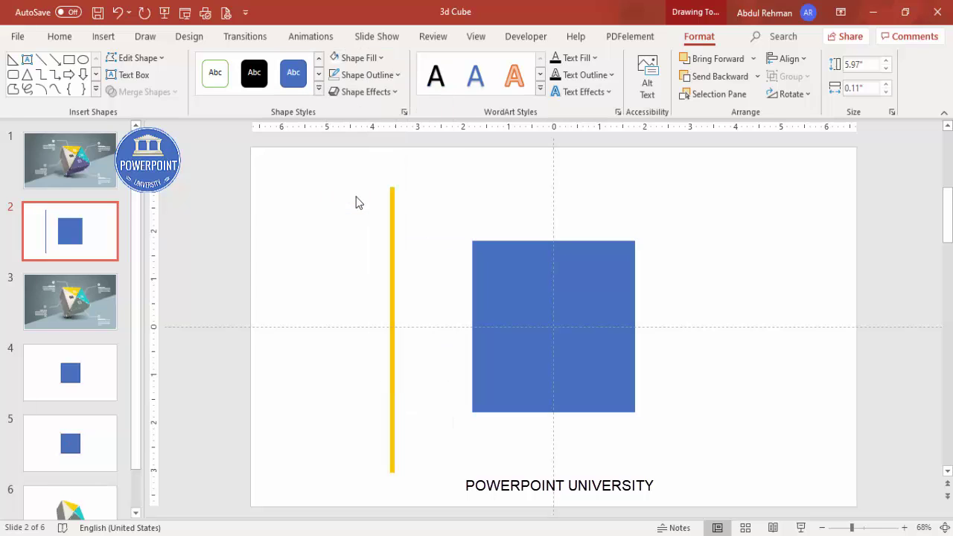
Step: Set the gold bar's fill transparency to 34% and lay it diagonally through the square's centre
{"action": "right_click", "coordinate": [391, 242]}
{"action": "left_click", "coordinate": [468, 504]}
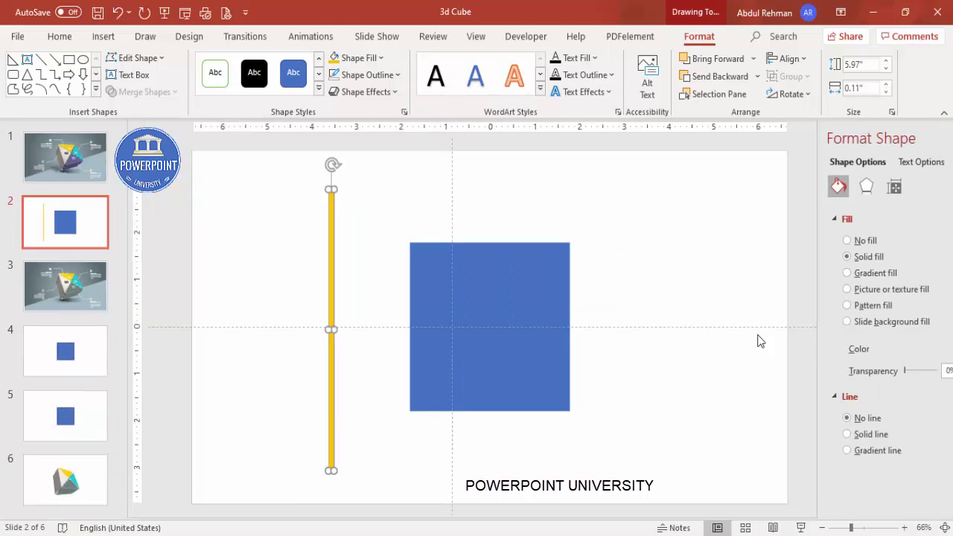
{"action": "left_click", "coordinate": [844, 371]}
{"action": "left_click_drag", "start_coordinate": [846, 371], "coordinate": [854, 372]}
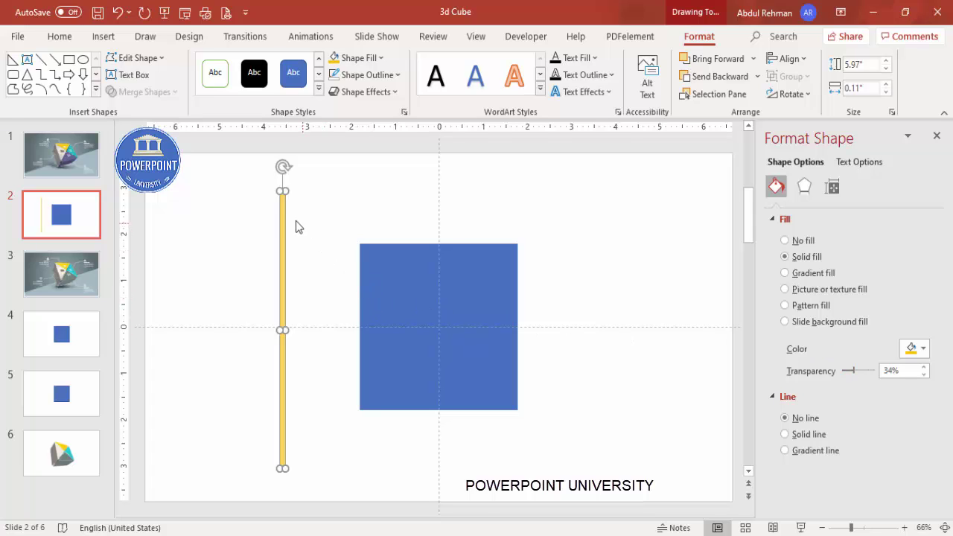
{"action": "left_click_drag", "start_coordinate": [283, 213], "coordinate": [460, 225]}
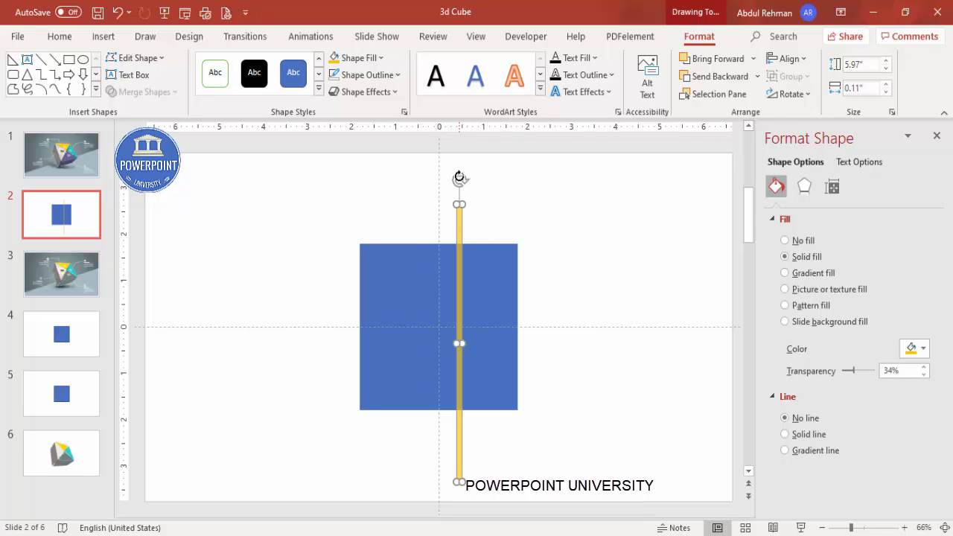
{"action": "left_click_drag", "start_coordinate": [459, 179], "coordinate": [519, 236]}
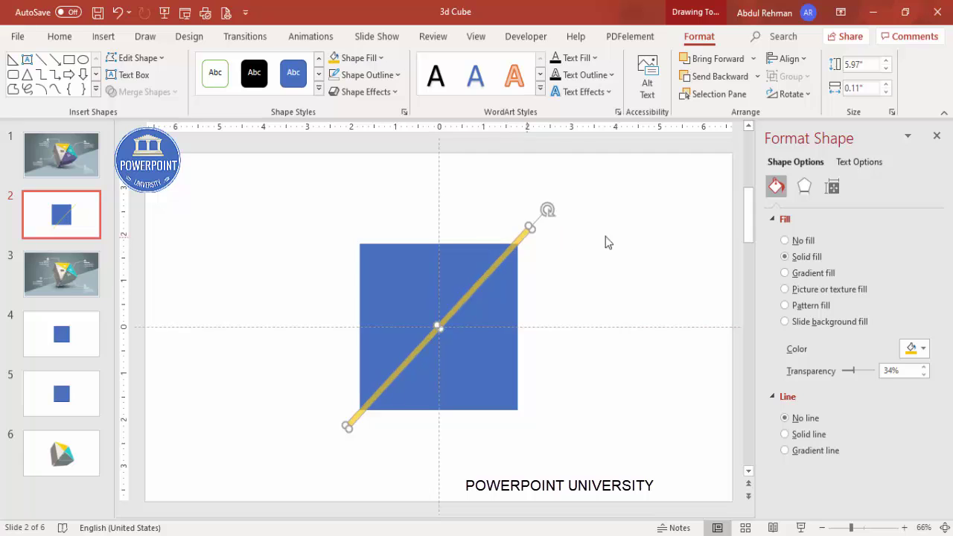
Step: Zoom the slide to 95% and fine-tune the gold bar's diagonal angle
{"action": "left_click", "coordinate": [862, 528]}
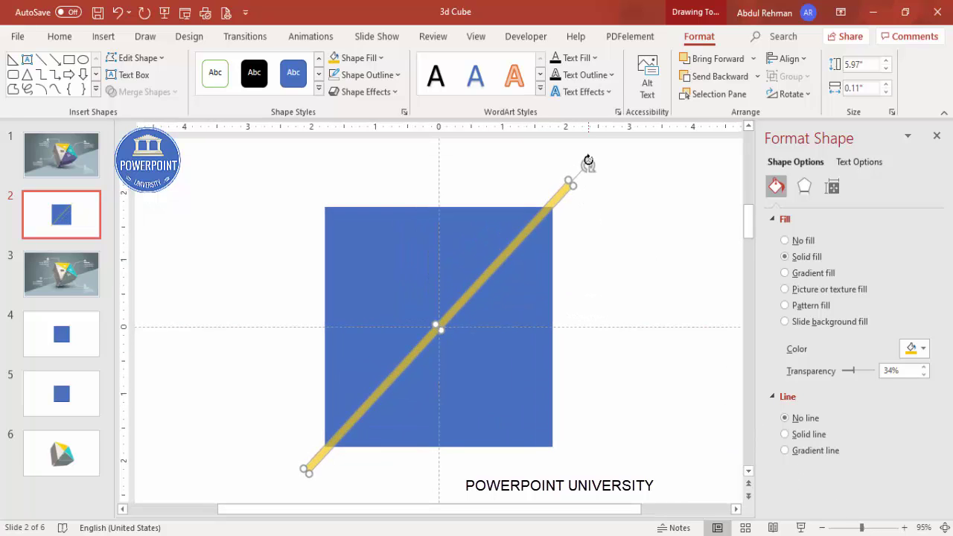
{"action": "left_click_drag", "start_coordinate": [589, 165], "coordinate": [568, 190]}
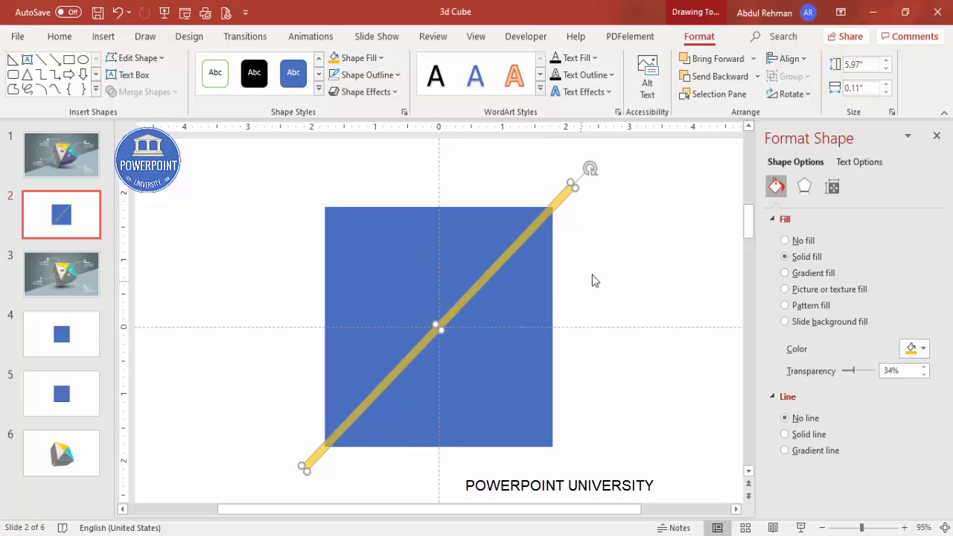
{"action": "left_click", "coordinate": [605, 224]}
{"action": "left_click", "coordinate": [571, 189]}
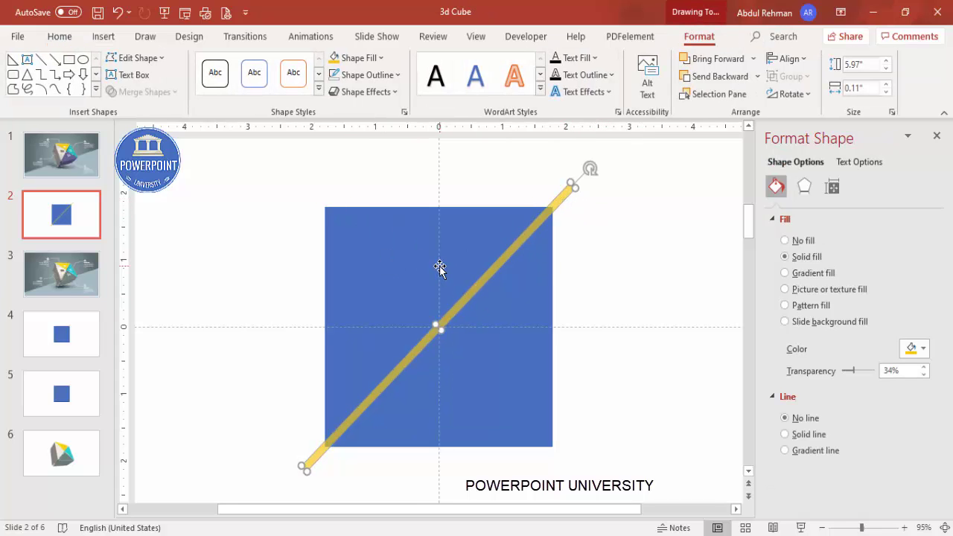
Step: Duplicate the bar with Ctrl+D and rotate the copy to cross the first as an X
{"action": "key", "text": "ctrl+d"}
{"action": "left_click_drag", "start_coordinate": [588, 160], "coordinate": [249, 187]}
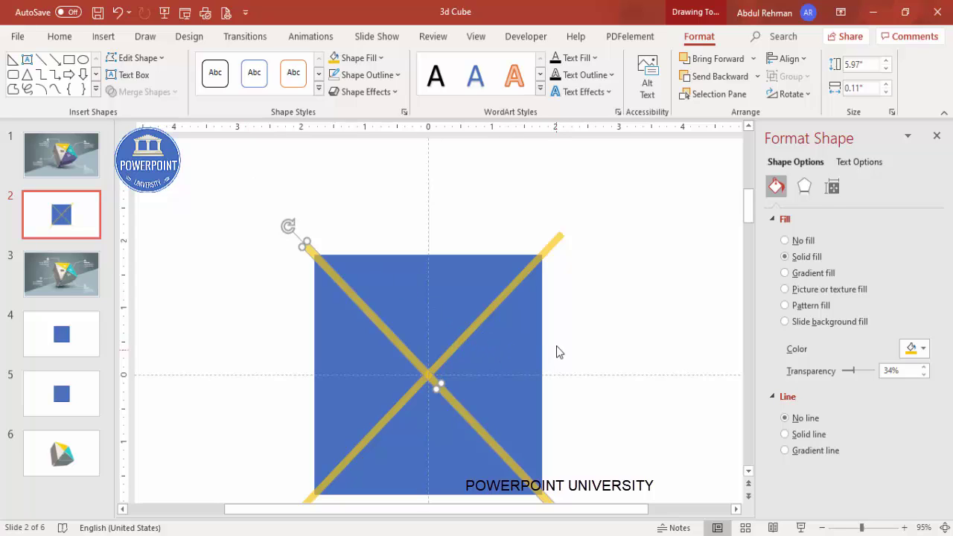
{"action": "scroll", "coordinate": [566, 376], "scroll_direction": "down", "scroll_amount": 3}
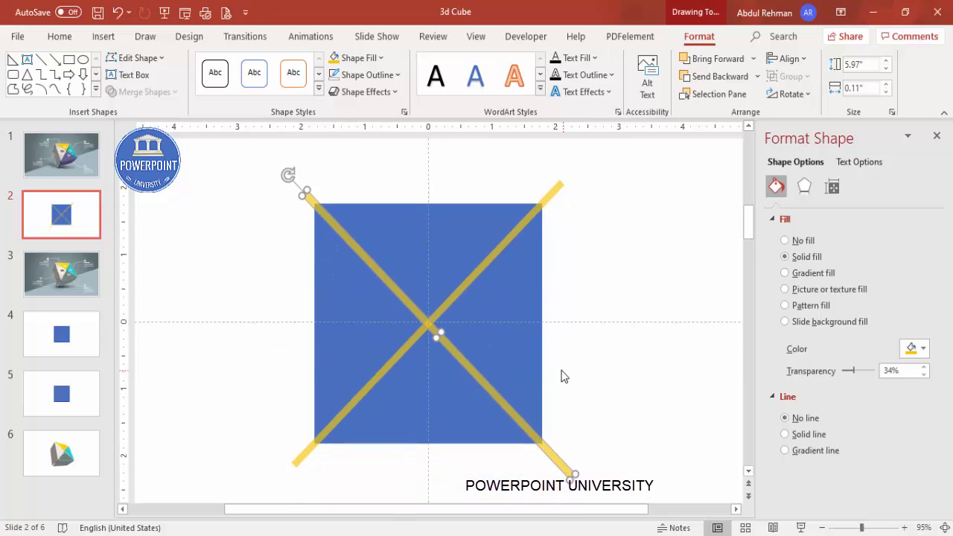
{"action": "left_click_drag", "start_coordinate": [288, 173], "coordinate": [287, 174]}
{"action": "left_click", "coordinate": [593, 255]}
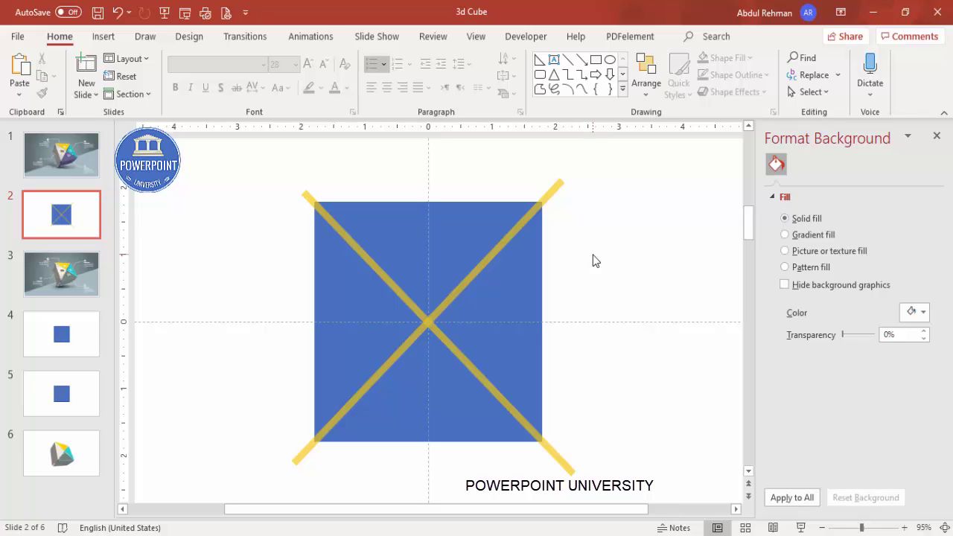
Step: Select the square and both bars and apply Merge Shapes > Fragment
{"action": "key", "text": "ctrl+a"}
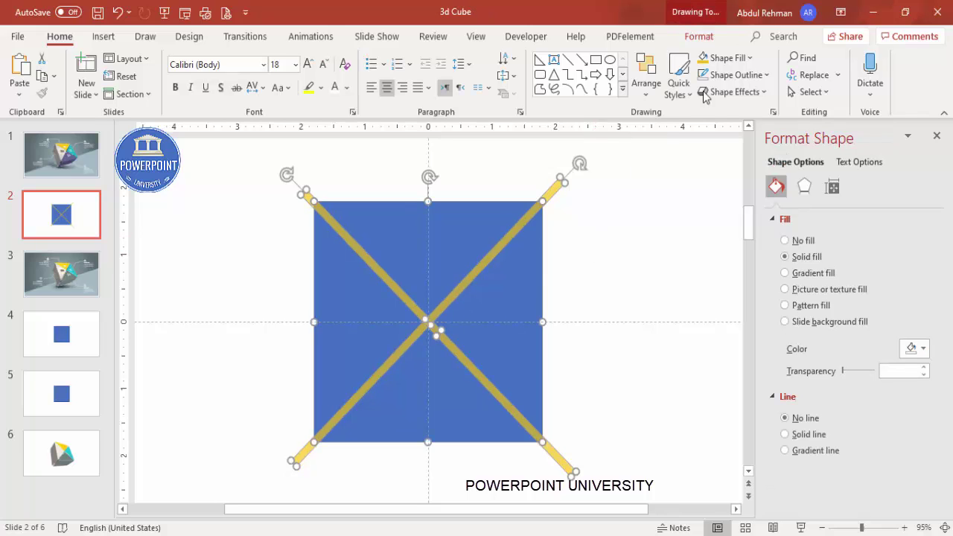
{"action": "left_click", "coordinate": [700, 36]}
{"action": "left_click", "coordinate": [145, 92]}
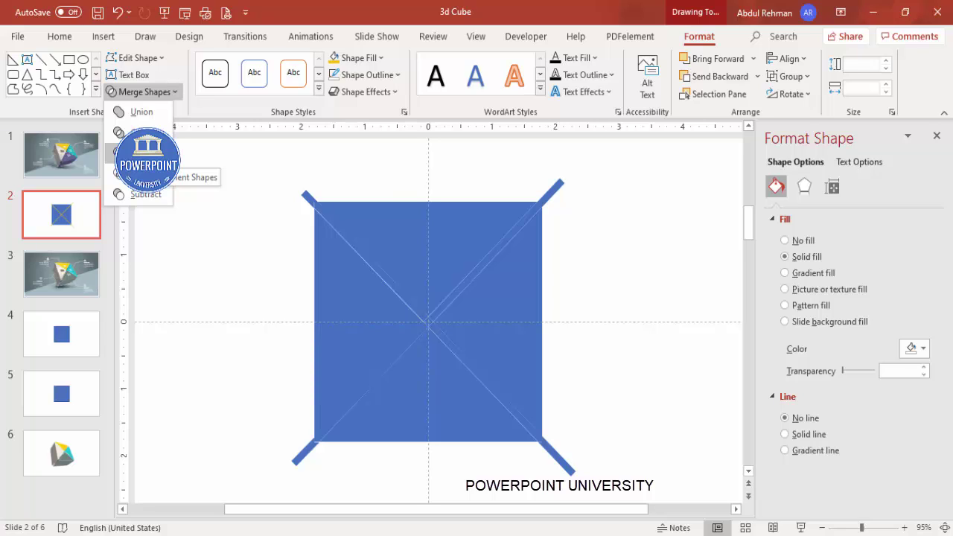
{"action": "left_click", "coordinate": [145, 153]}
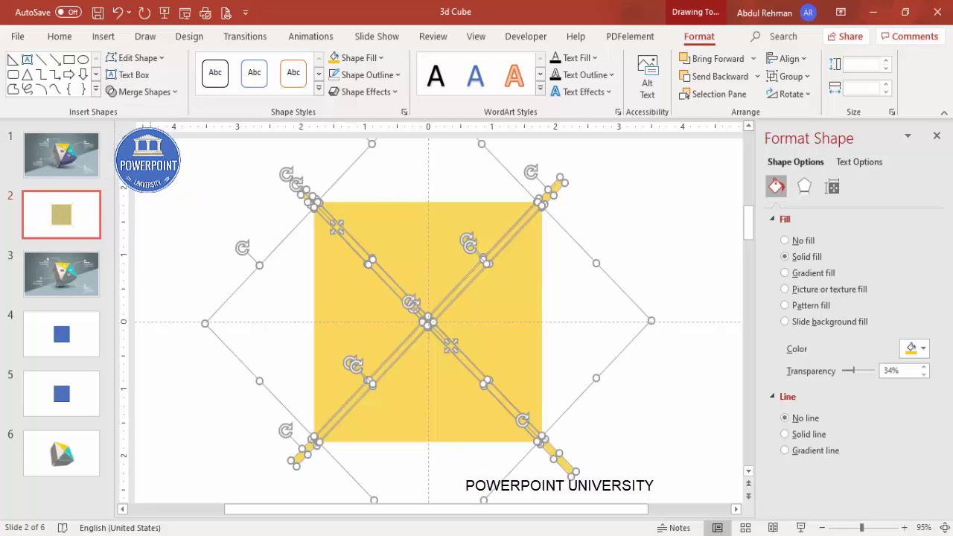
Step: Delete the top-right bar end and the right-side bar slivers, undoing one wrong deletion
{"action": "left_click", "coordinate": [638, 230]}
{"action": "left_click_drag", "start_coordinate": [615, 161], "coordinate": [434, 336]}
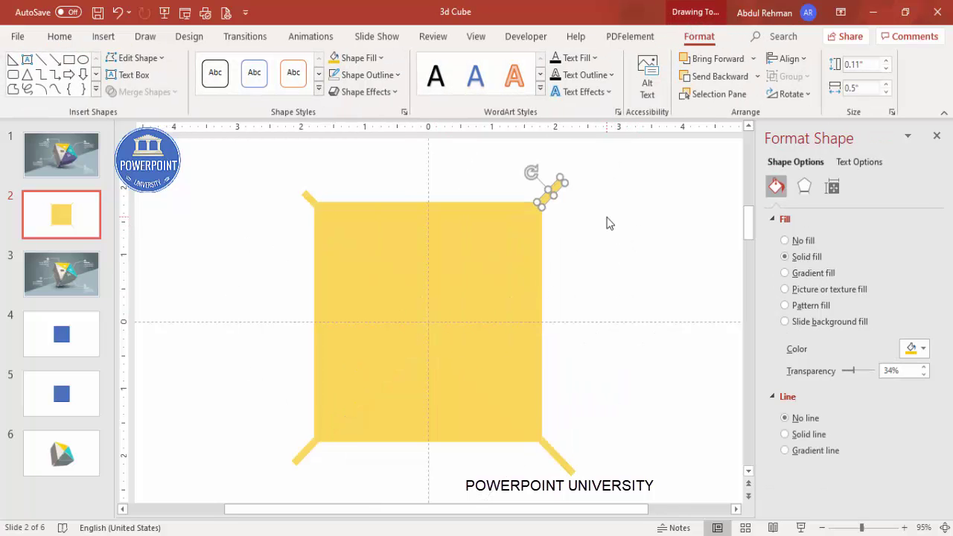
{"action": "key", "text": "Delete"}
{"action": "left_click", "coordinate": [496, 251]}
{"action": "key", "text": "Delete"}
{"action": "key", "text": "ctrl+z"}
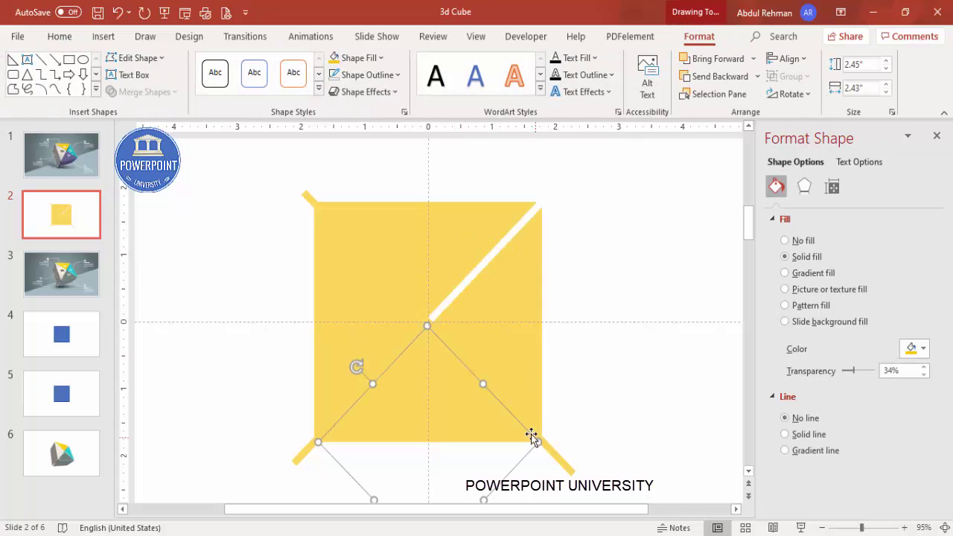
{"action": "key", "text": "Delete"}
{"action": "left_click_drag", "start_coordinate": [575, 410], "coordinate": [494, 497]}
{"action": "key", "text": "Delete"}
{"action": "left_click", "coordinate": [482, 376]}
{"action": "key", "text": "Delete"}
Step: Delete the remaining left-side slivers, the top-left and bottom-left bar ends, and the tiny centre piece
{"action": "left_click", "coordinate": [429, 316]}
{"action": "key", "text": "Delete"}
{"action": "left_click", "coordinate": [424, 312]}
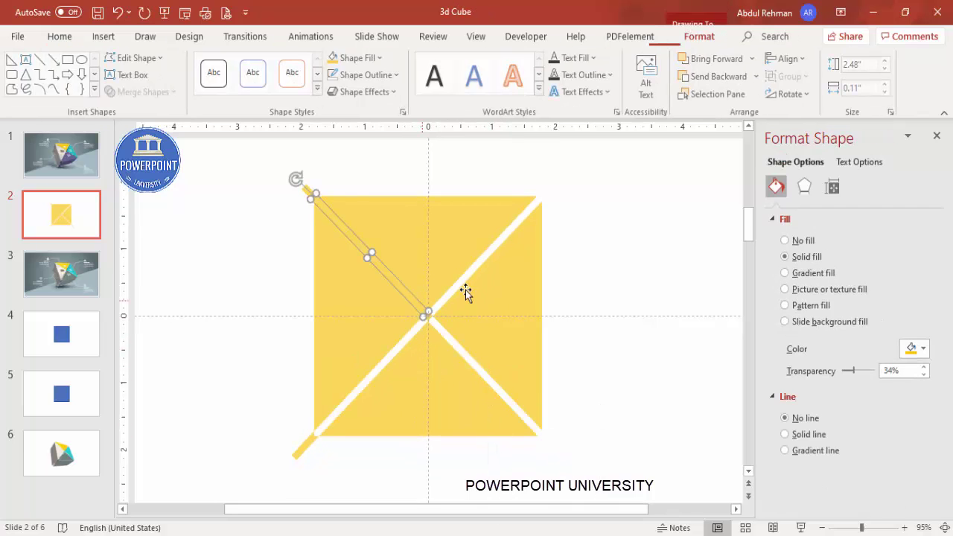
{"action": "key", "text": "Delete"}
{"action": "left_click", "coordinate": [329, 194]}
{"action": "key", "text": "Delete"}
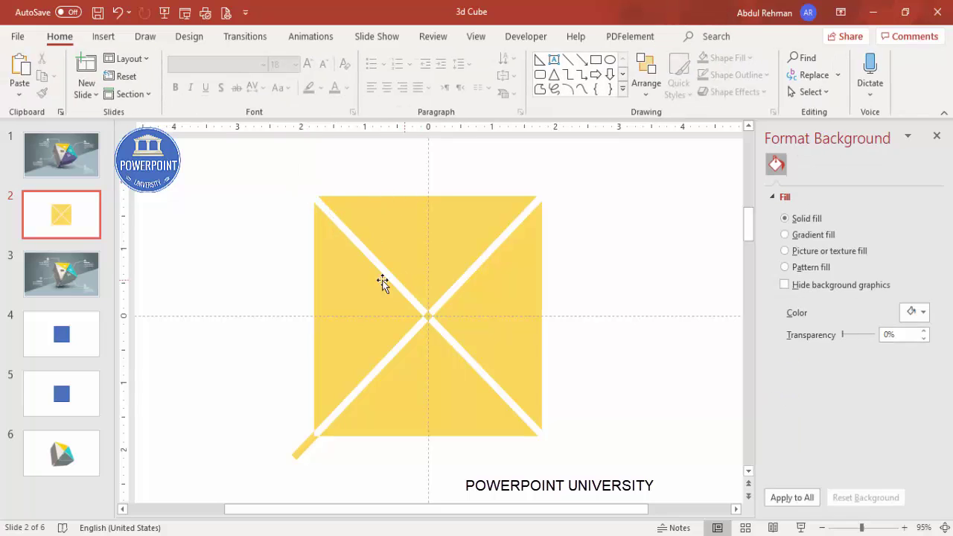
{"action": "left_click_drag", "start_coordinate": [282, 259], "coordinate": [657, 393]}
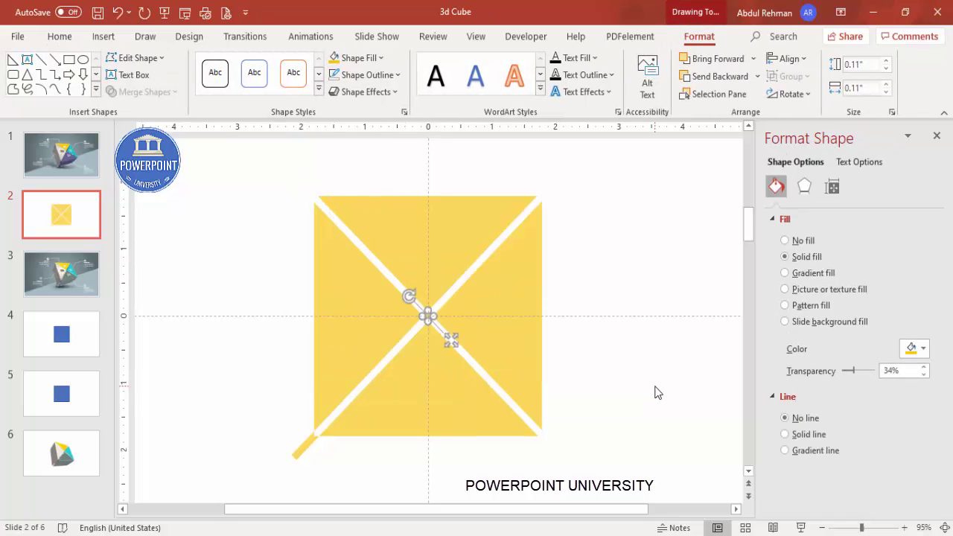
{"action": "key", "text": "Delete"}
{"action": "left_click_drag", "start_coordinate": [240, 402], "coordinate": [362, 492]}
{"action": "key", "text": "Delete"}
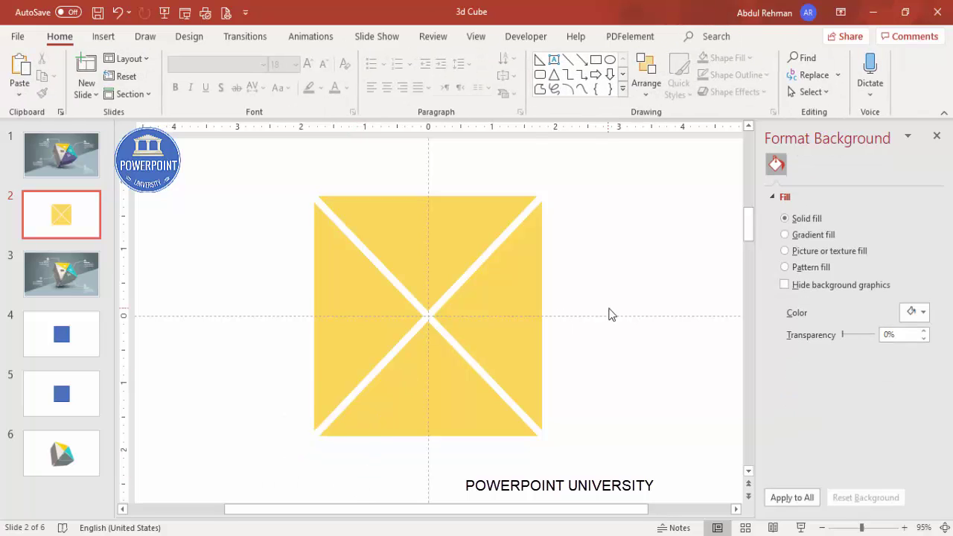
{"action": "left_click", "coordinate": [452, 379]}
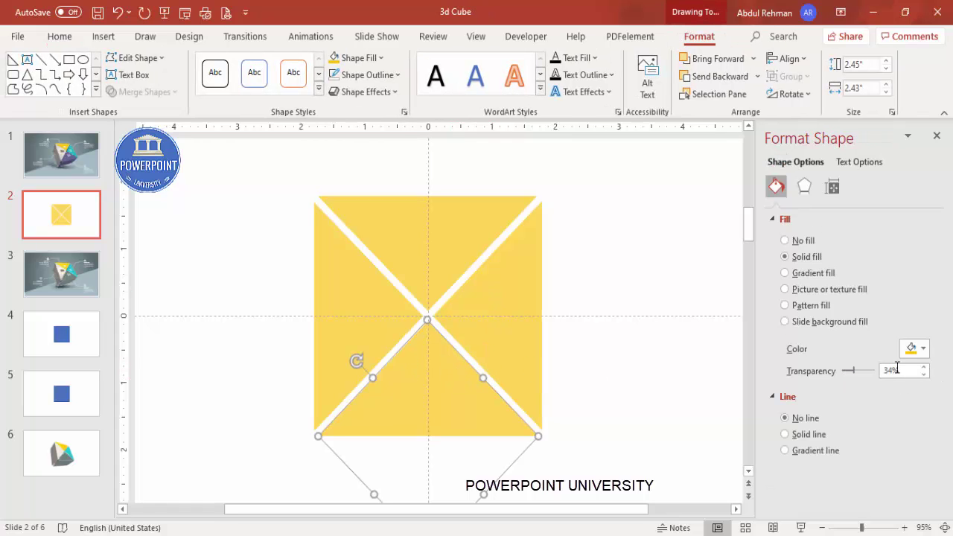
Step: Fill the bottom triangle teal and the right triangle dark grey
{"action": "scroll", "coordinate": [637, 403], "scroll_direction": "down", "scroll_amount": 2}
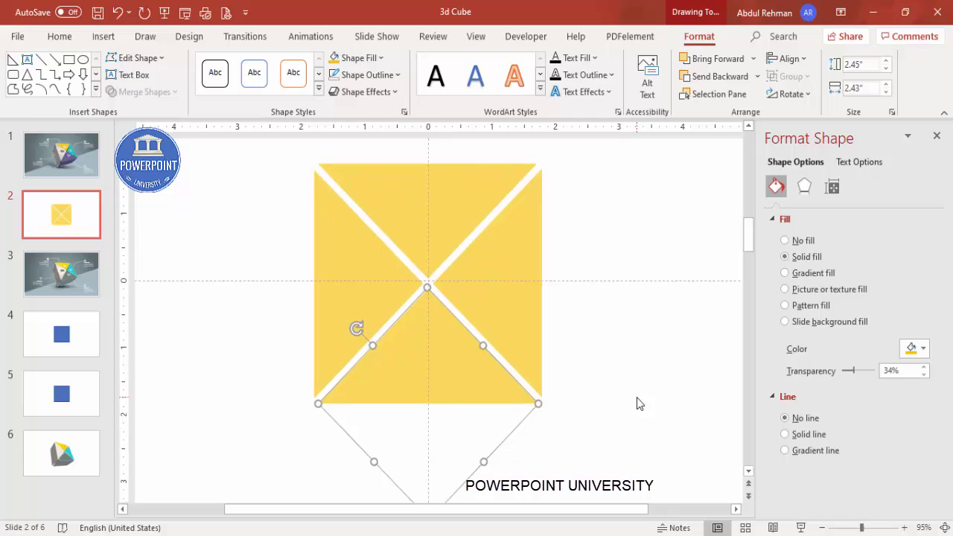
{"action": "scroll", "coordinate": [636, 398], "scroll_direction": "up", "scroll_amount": 1}
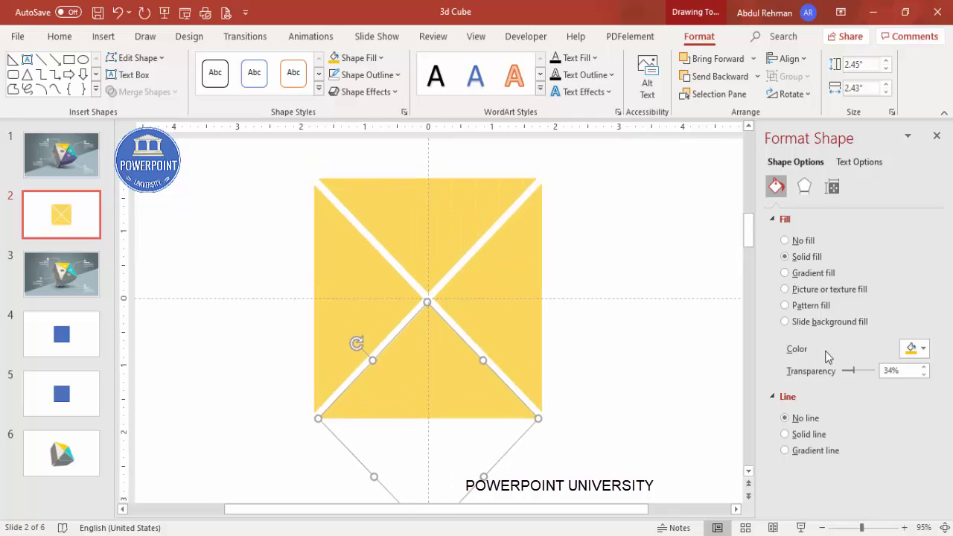
{"action": "left_click", "coordinate": [921, 350]}
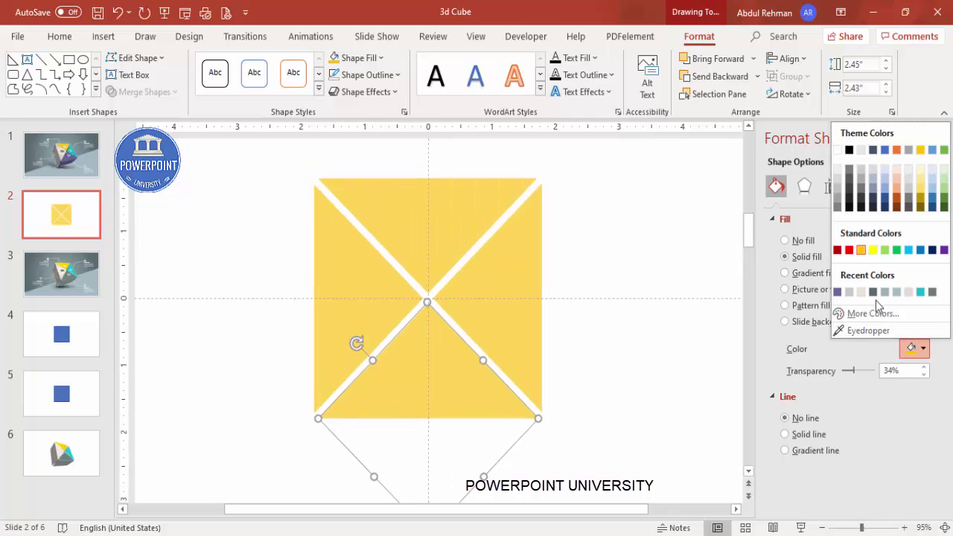
{"action": "left_click", "coordinate": [921, 293]}
{"action": "left_click", "coordinate": [518, 312]}
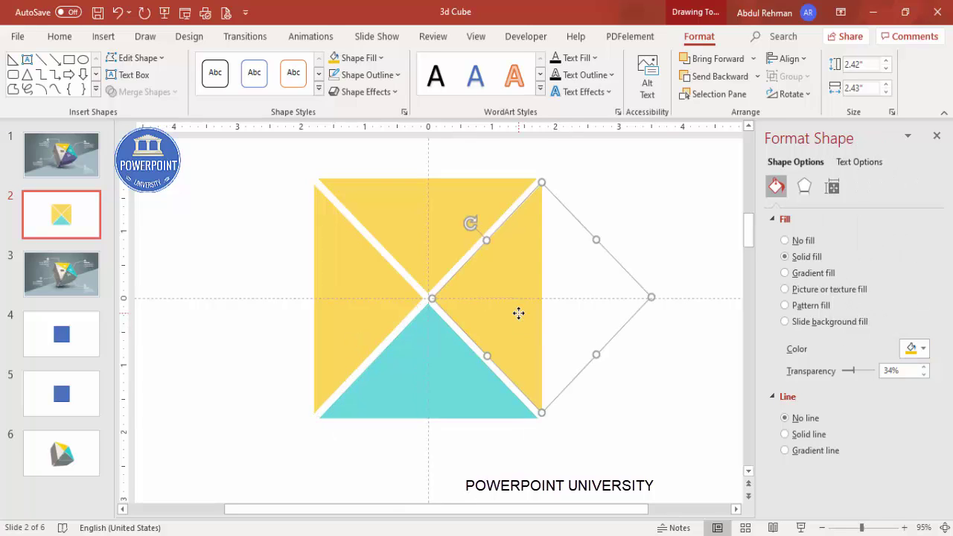
{"action": "left_click", "coordinate": [923, 349]}
{"action": "left_click", "coordinate": [887, 292]}
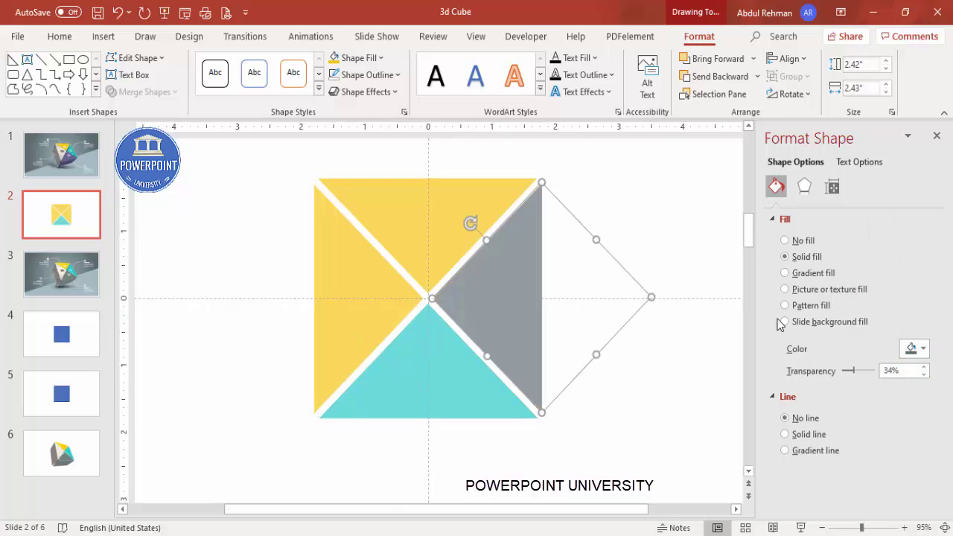
Step: Make the top triangle purple and the left triangle yellow-orange
{"action": "left_click", "coordinate": [463, 253]}
{"action": "left_click", "coordinate": [931, 346]}
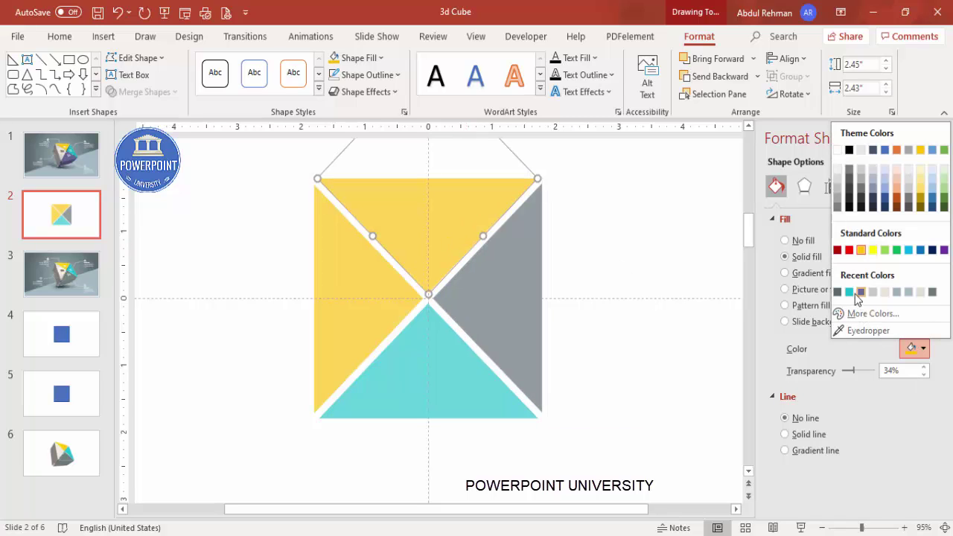
{"action": "left_click", "coordinate": [853, 293]}
{"action": "left_click", "coordinate": [921, 349]}
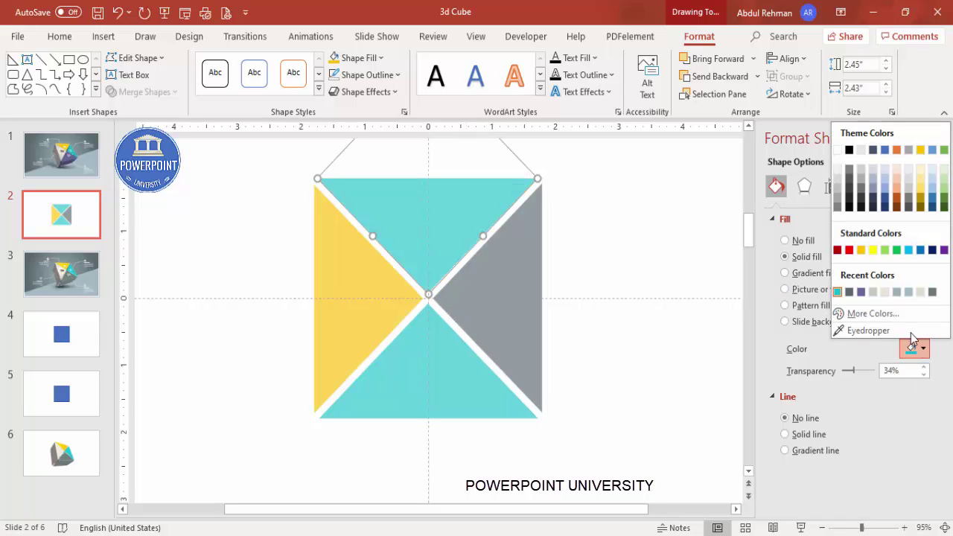
{"action": "left_click", "coordinate": [862, 292]}
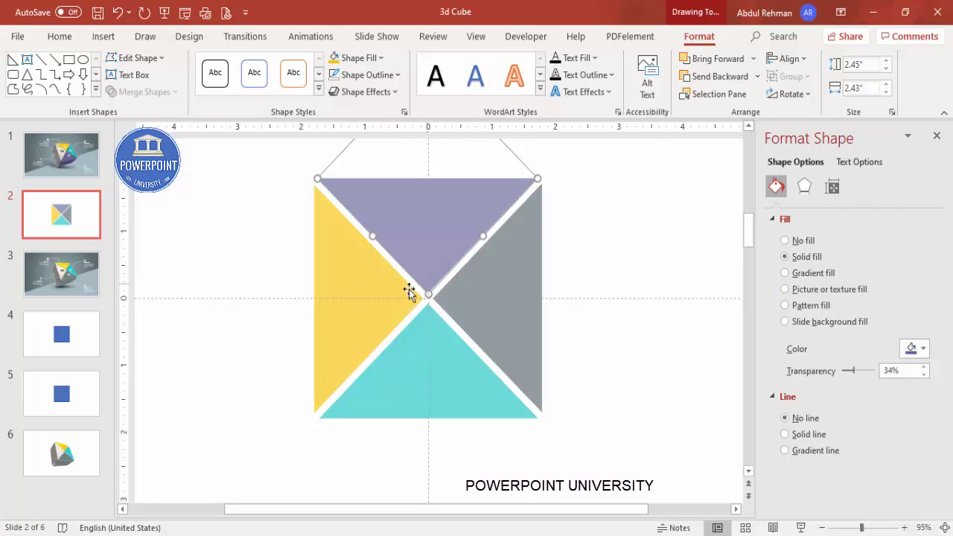
{"action": "left_click", "coordinate": [363, 306]}
{"action": "left_click", "coordinate": [912, 349]}
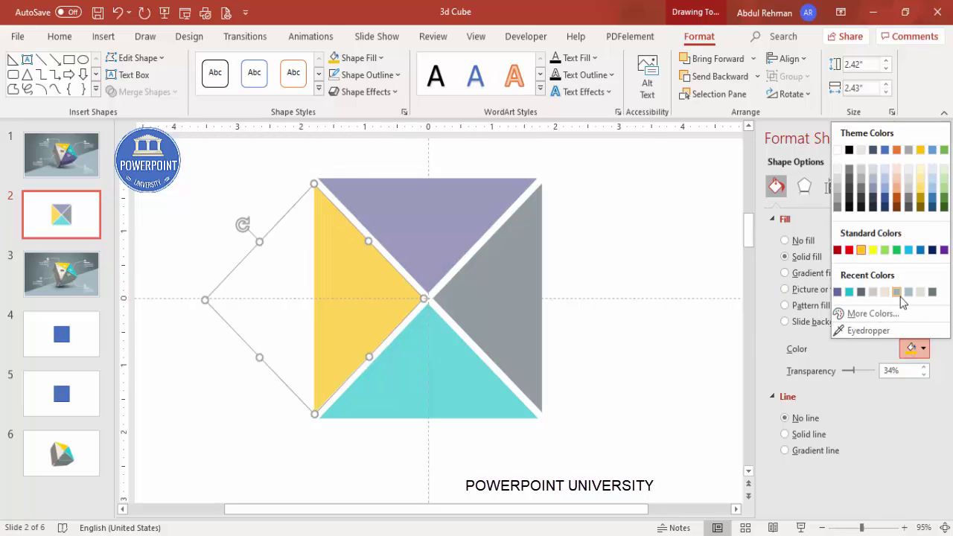
{"action": "left_click", "coordinate": [932, 292]}
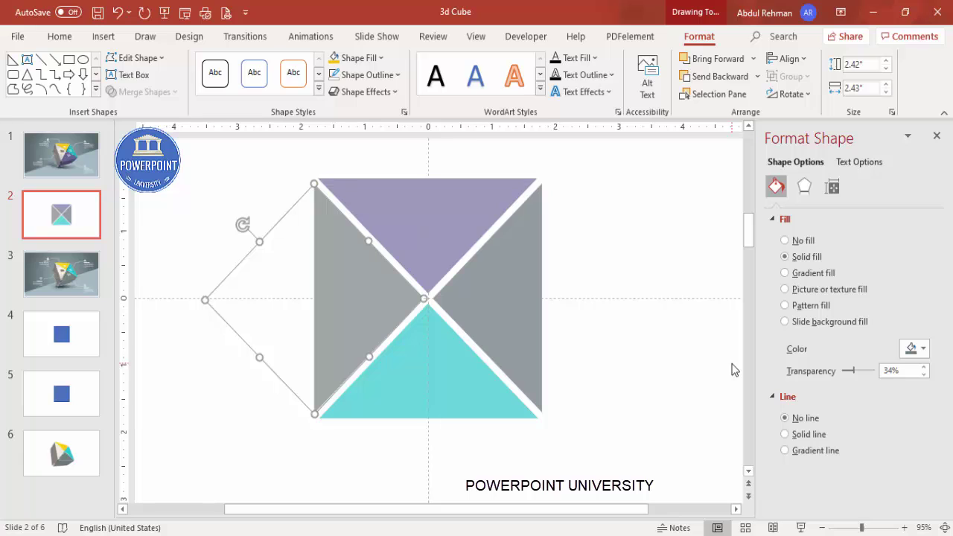
{"action": "left_click", "coordinate": [923, 348]}
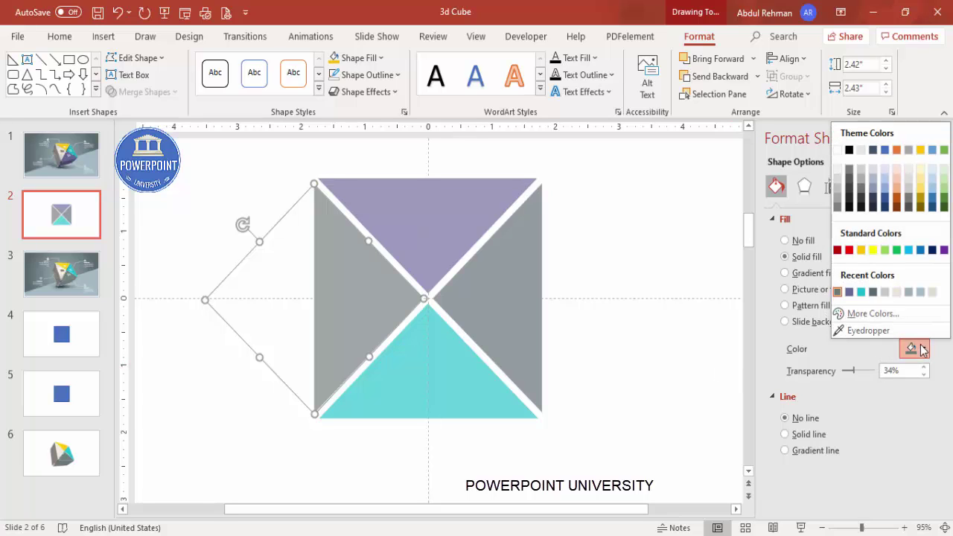
{"action": "left_click", "coordinate": [861, 251]}
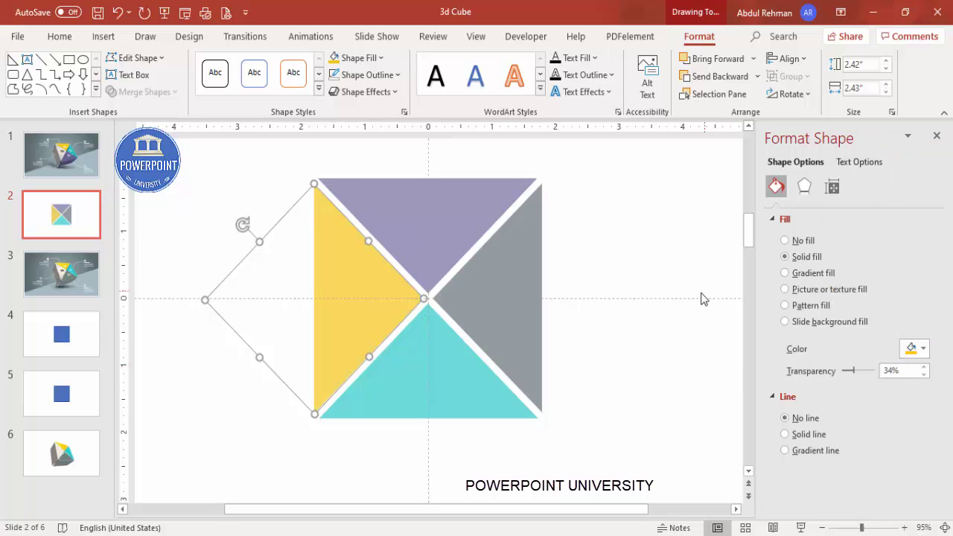
Step: Select all four triangles and group them with Ctrl+G
{"action": "left_click", "coordinate": [656, 310]}
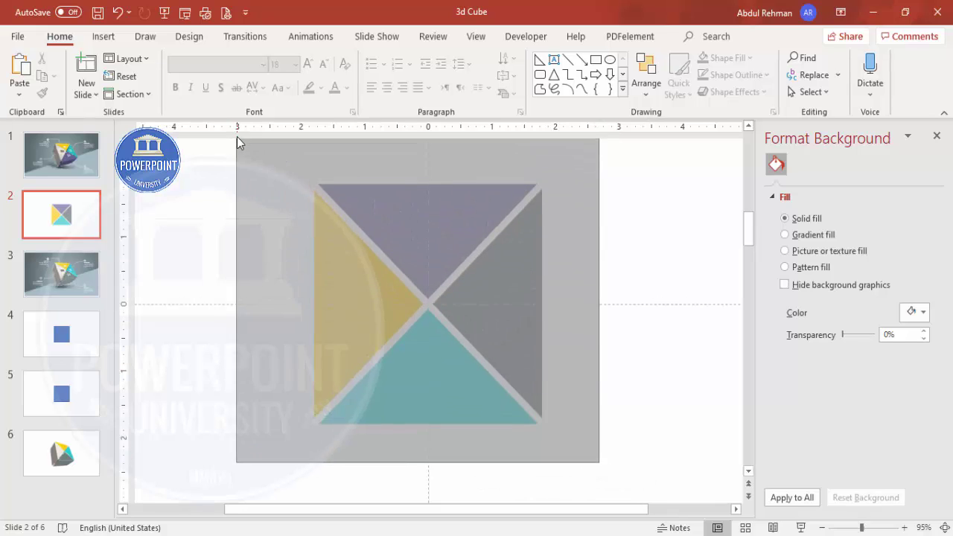
{"action": "left_click", "coordinate": [385, 251]}
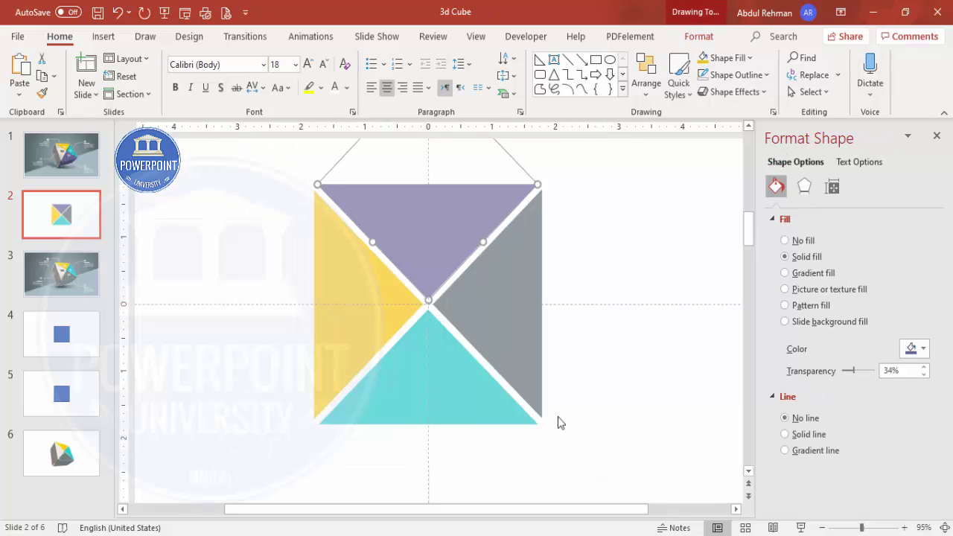
{"action": "left_click", "coordinate": [351, 373], "text": "shift"}
{"action": "left_click", "coordinate": [410, 405], "text": "shift"}
{"action": "left_click", "coordinate": [541, 335], "text": "shift"}
{"action": "key", "text": "ctrl+g"}
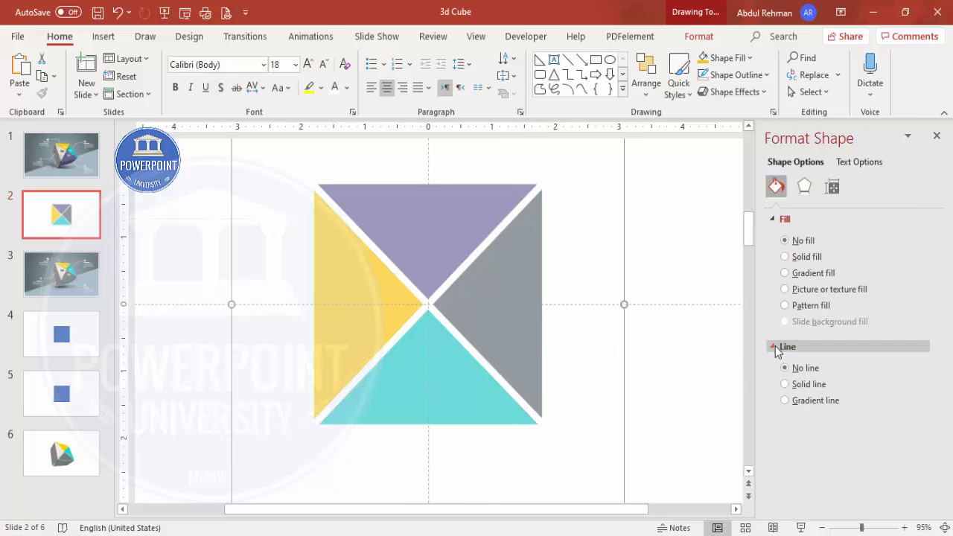
Step: Set the four triangles' fill transparency to 0% so they are fully opaque
{"action": "left_click", "coordinate": [779, 219]}
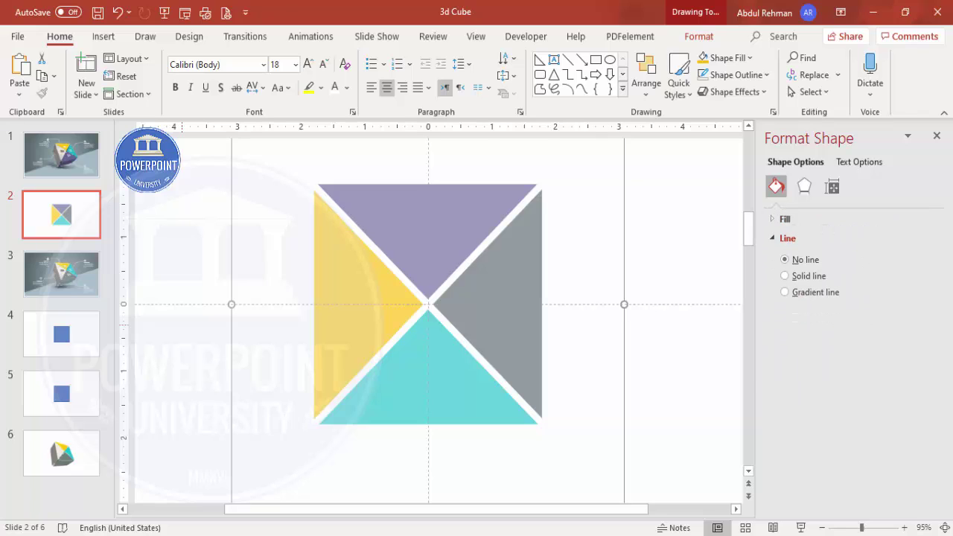
{"action": "left_click", "coordinate": [485, 295]}
{"action": "left_click", "coordinate": [438, 234], "text": "shift"}
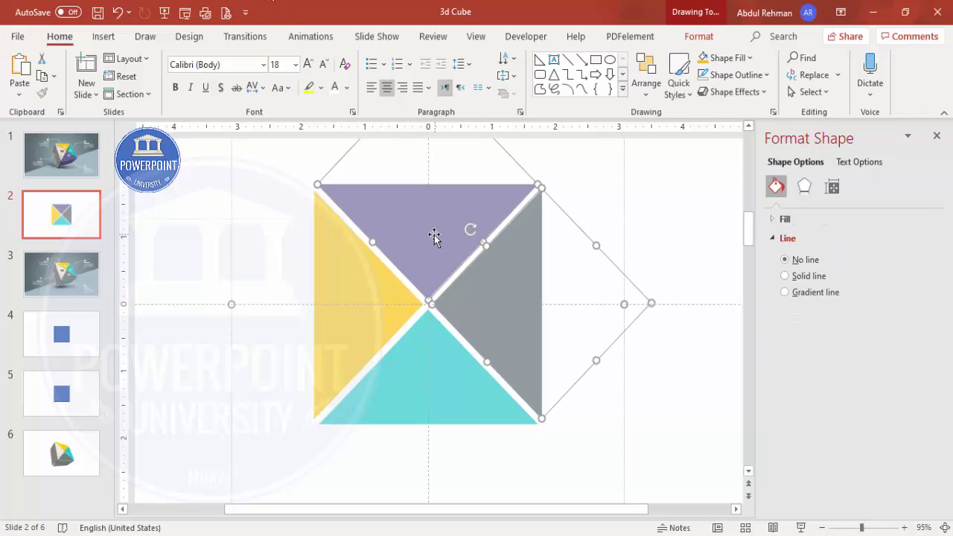
{"action": "left_click", "coordinate": [383, 344], "text": "shift"}
{"action": "left_click", "coordinate": [408, 359], "text": "shift"}
{"action": "left_click", "coordinate": [778, 219]}
{"action": "left_click_drag", "start_coordinate": [854, 372], "coordinate": [831, 372]}
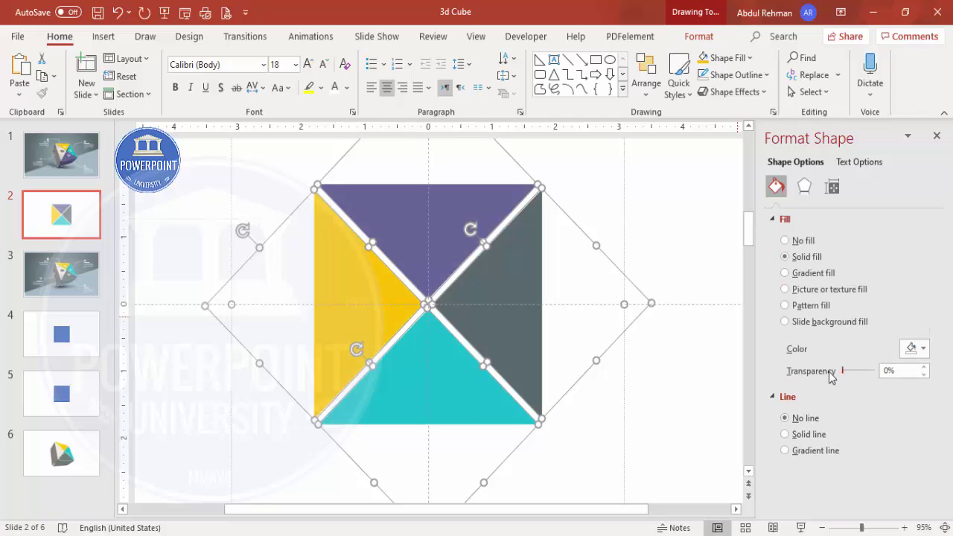
{"action": "left_click", "coordinate": [658, 243]}
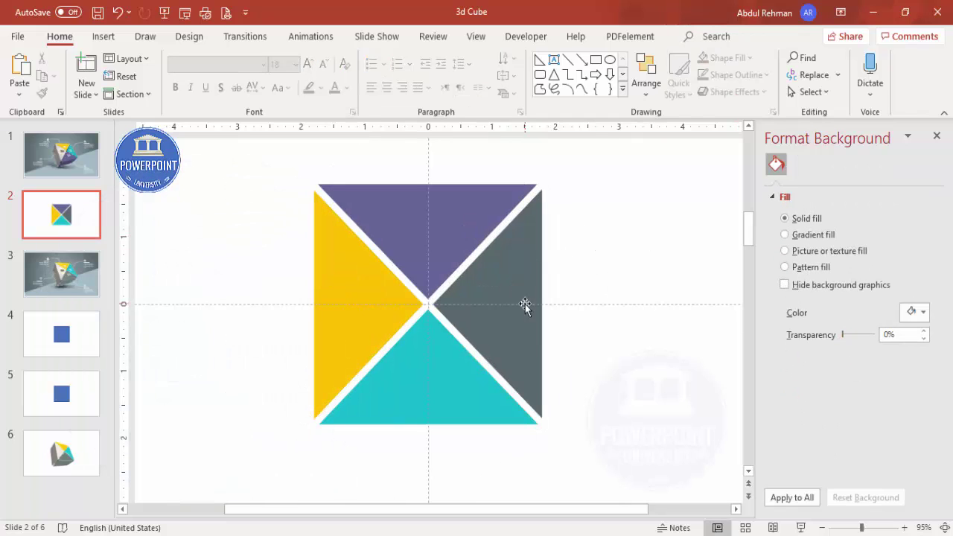
Step: Shrink the triangle group slightly from its corner and reposition it
{"action": "left_click", "coordinate": [390, 223]}
{"action": "scroll", "coordinate": [443, 289], "scroll_direction": "up", "scroll_amount": 3}
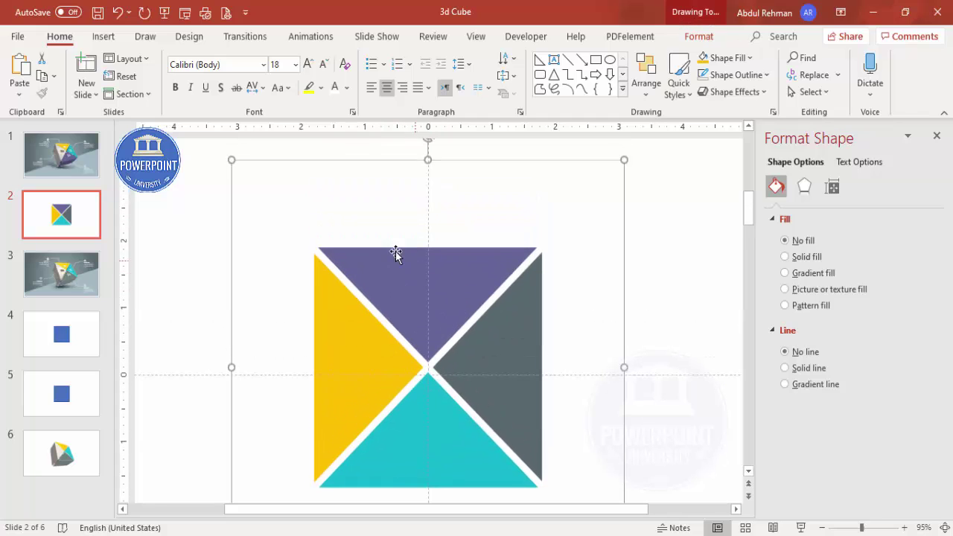
{"action": "left_click_drag", "start_coordinate": [245, 174], "coordinate": [315, 260]}
{"action": "left_click_drag", "start_coordinate": [496, 362], "coordinate": [461, 323]}
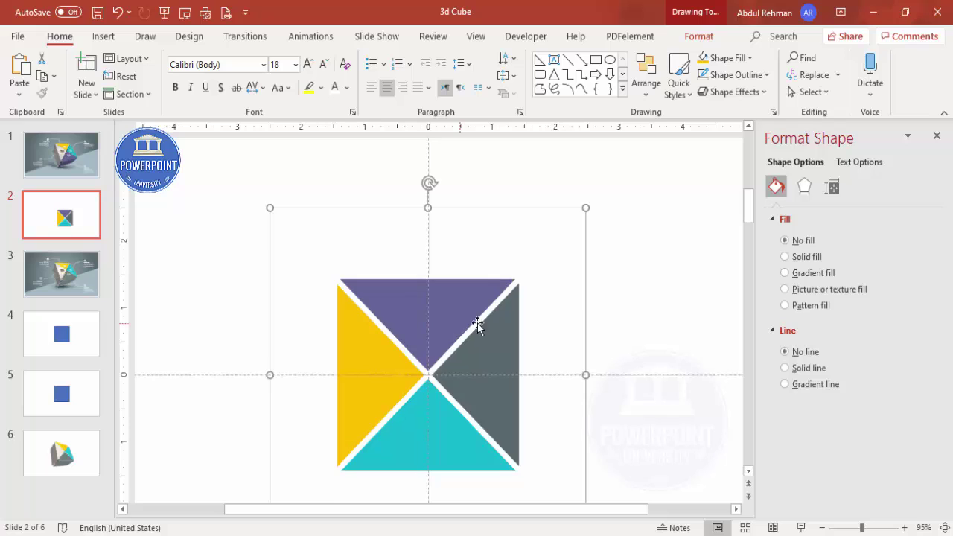
Step: Apply the Perspective: Turned Right, Tilted Up 3-D rotation preset to the group
{"action": "left_click", "coordinate": [804, 187]}
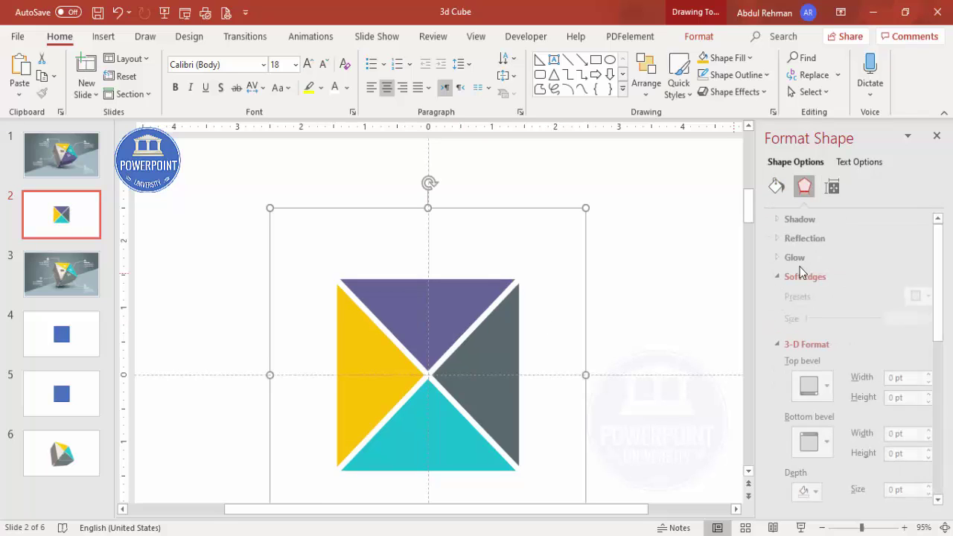
{"action": "left_click", "coordinate": [772, 347]}
{"action": "left_click", "coordinate": [910, 386]}
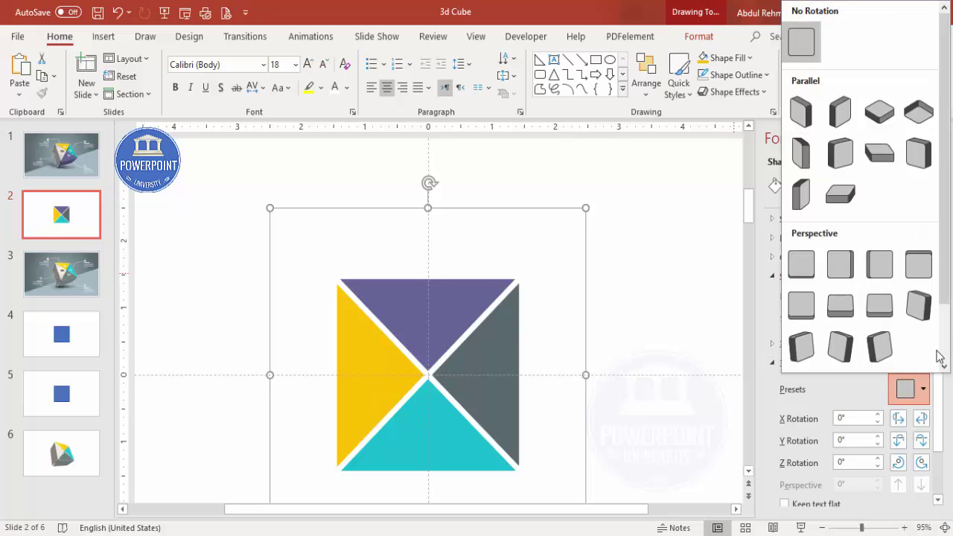
{"action": "scroll", "coordinate": [932, 320], "scroll_direction": "down", "scroll_amount": 2}
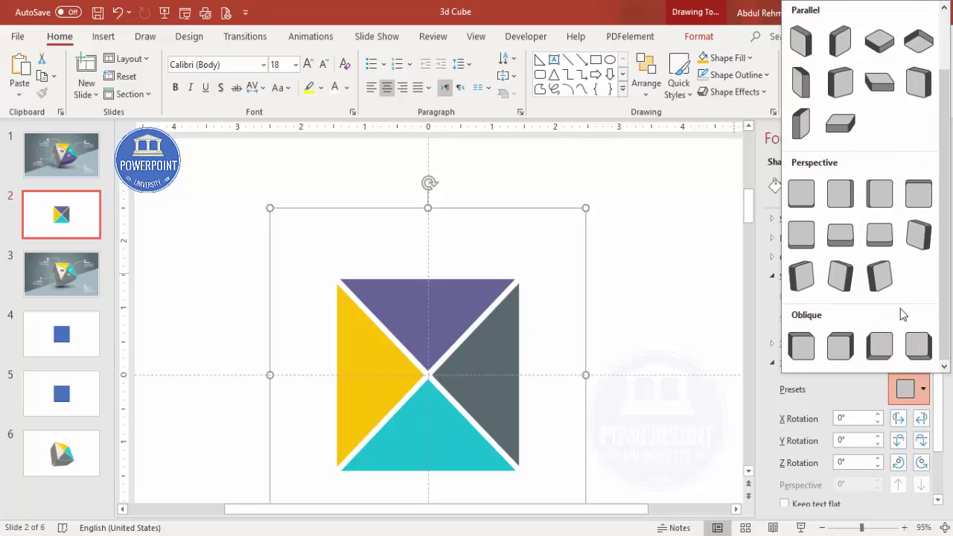
{"action": "left_click", "coordinate": [877, 272]}
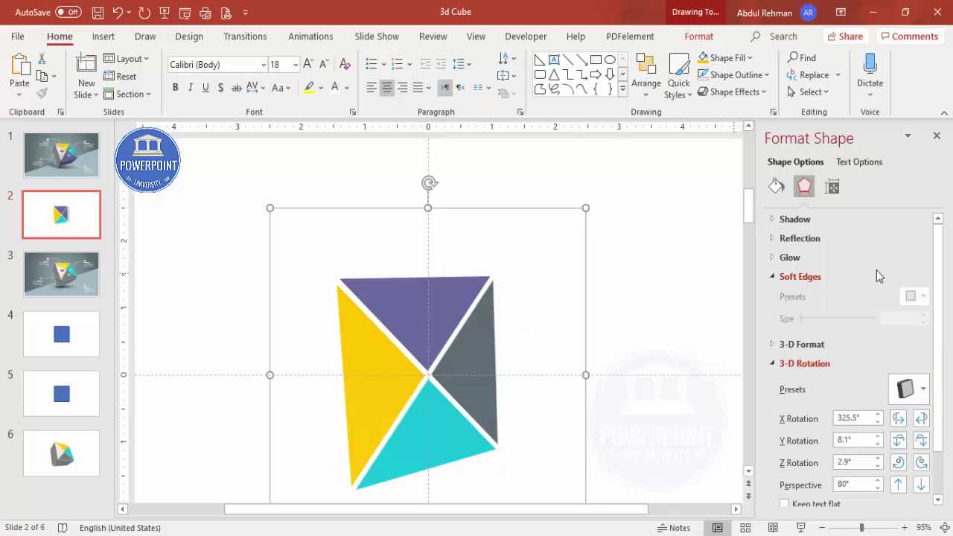
Step: Set the group's 3-D depth size to 120 pt
{"action": "left_click", "coordinate": [783, 345]}
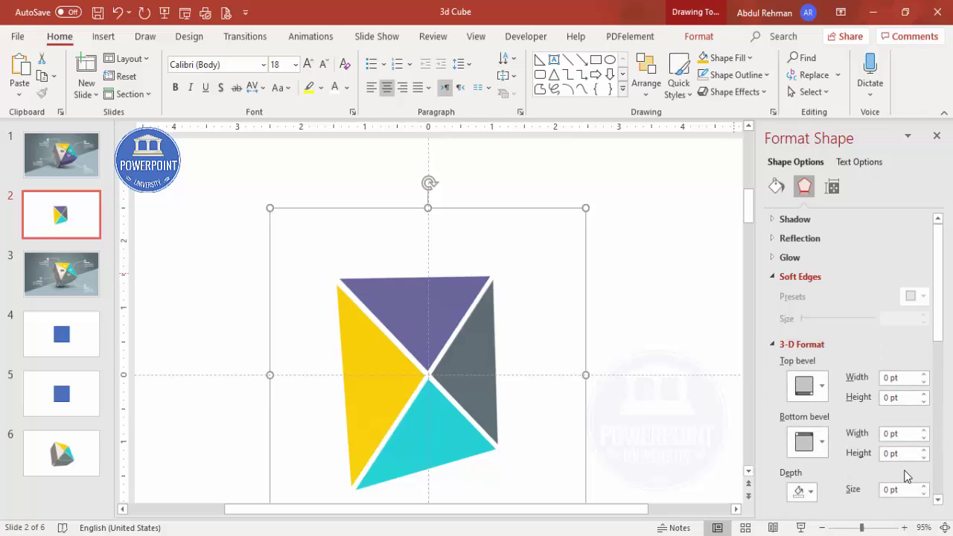
{"action": "left_click_drag", "start_coordinate": [938, 330], "coordinate": [939, 390]}
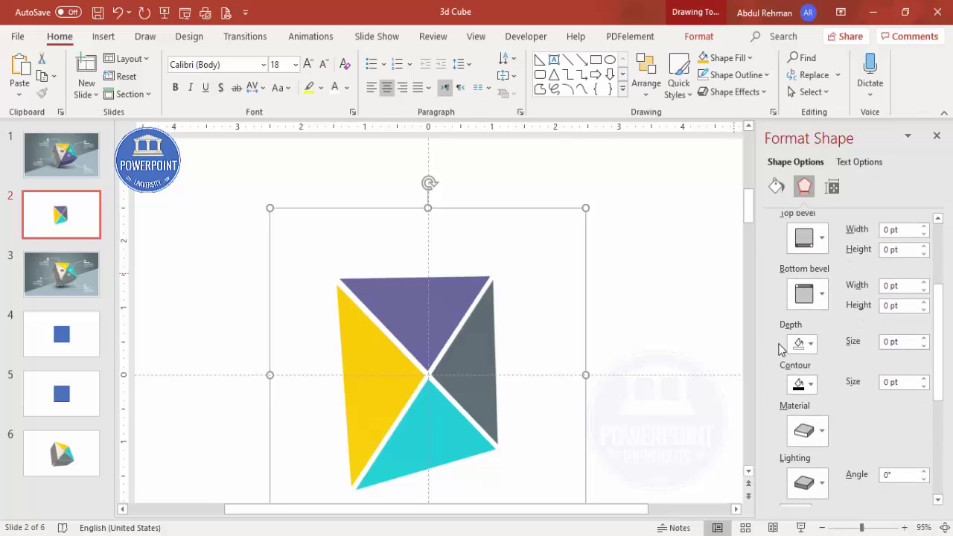
{"action": "left_click_drag", "start_coordinate": [896, 343], "coordinate": [830, 348]}
{"action": "type", "text": "100"}
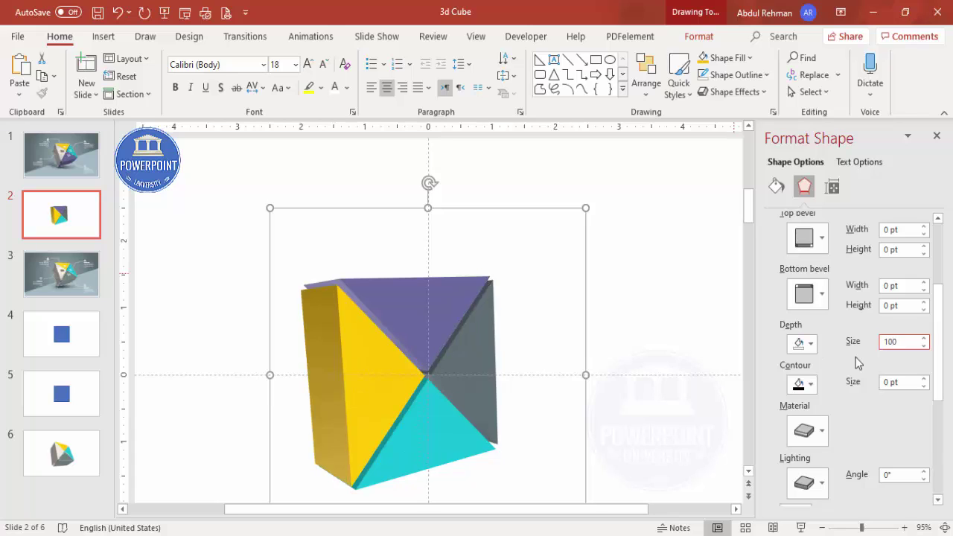
{"action": "type", "text": "120"}
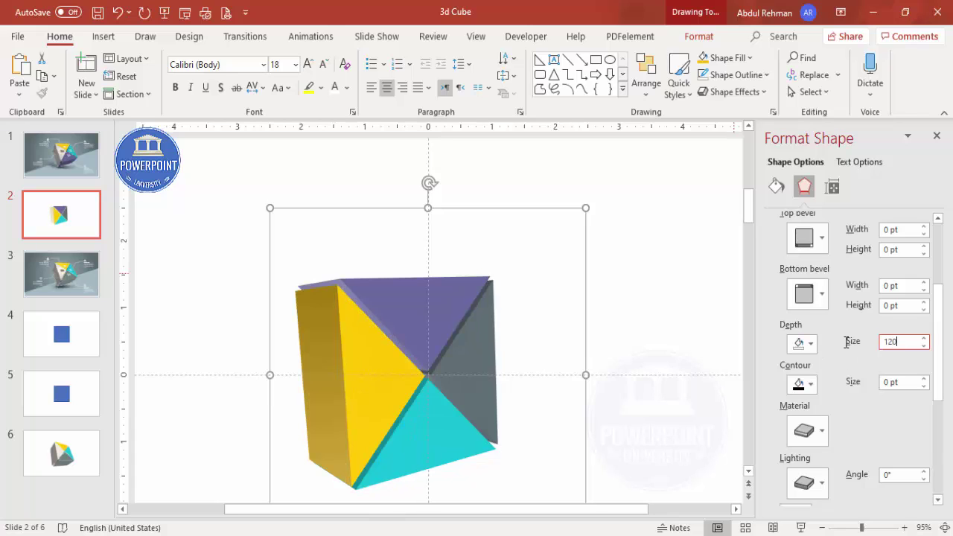
Step: Move the cube up-right and give its edges a white contour
{"action": "left_click_drag", "start_coordinate": [502, 335], "coordinate": [521, 319]}
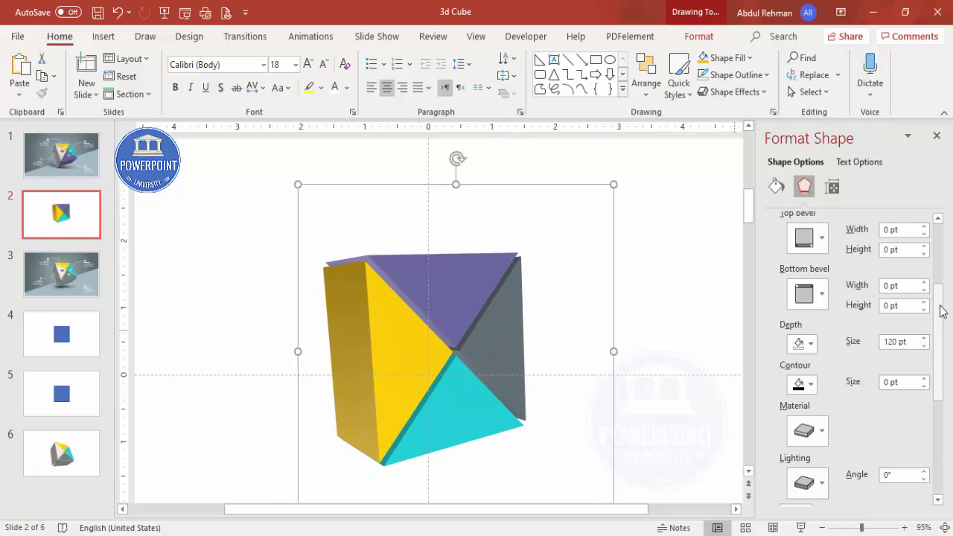
{"action": "left_click", "coordinate": [810, 384]}
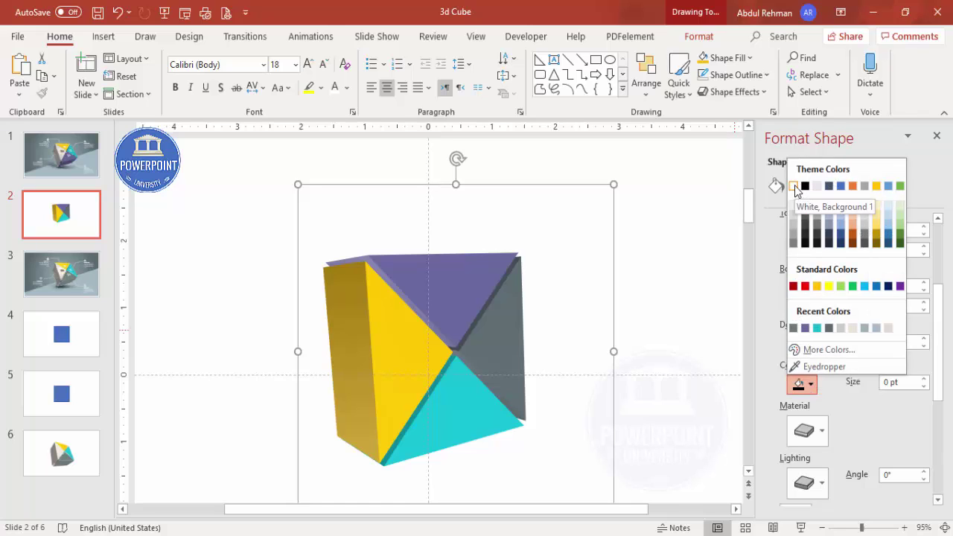
{"action": "left_click", "coordinate": [795, 186]}
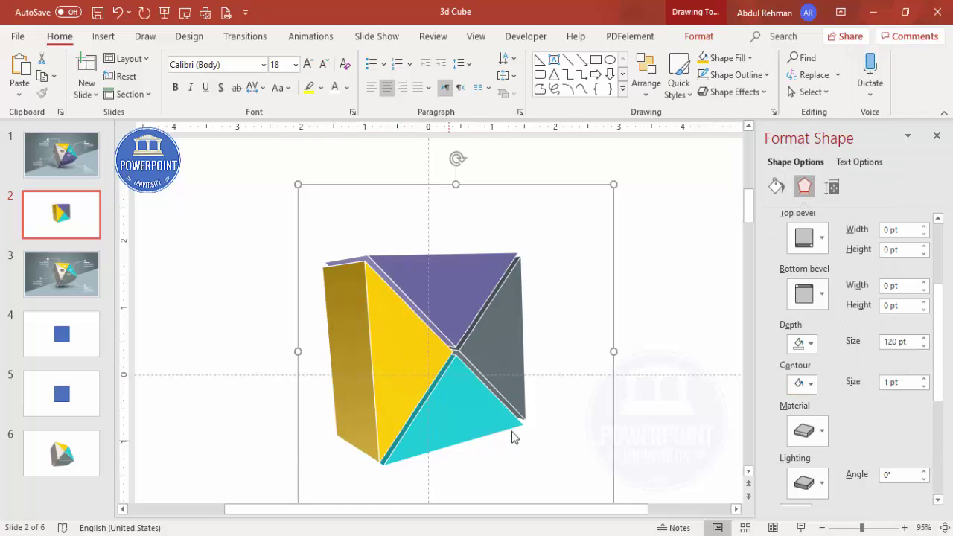
{"action": "scroll", "coordinate": [942, 378], "scroll_direction": "down", "scroll_amount": 3}
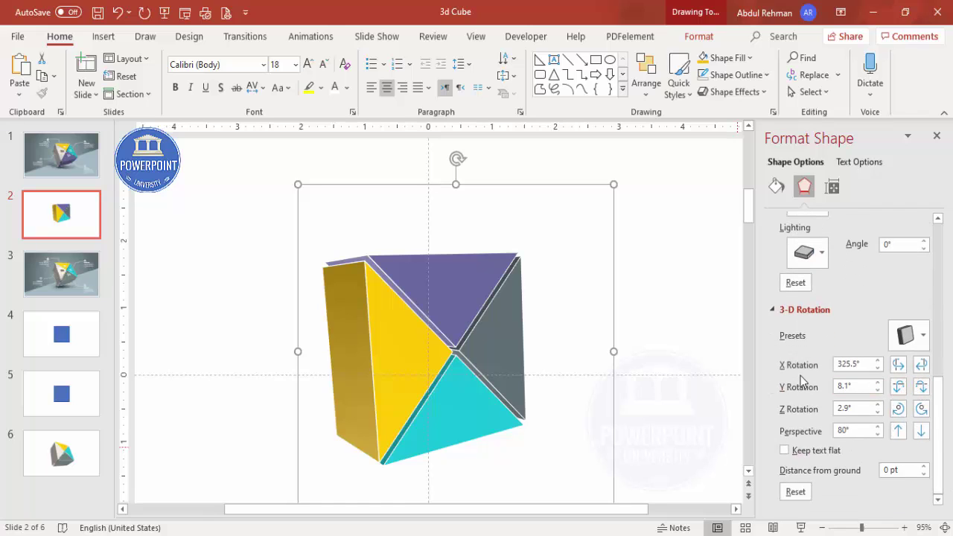
Step: Nudge the cube's X, Y and Z rotation values for a first rough tilt
{"action": "left_click", "coordinate": [898, 388]}
{"action": "left_click", "coordinate": [921, 389]}
{"action": "left_click", "coordinate": [899, 365]}
{"action": "left_click", "coordinate": [921, 366]}
{"action": "left_click", "coordinate": [899, 387]}
{"action": "left_click", "coordinate": [899, 387]}
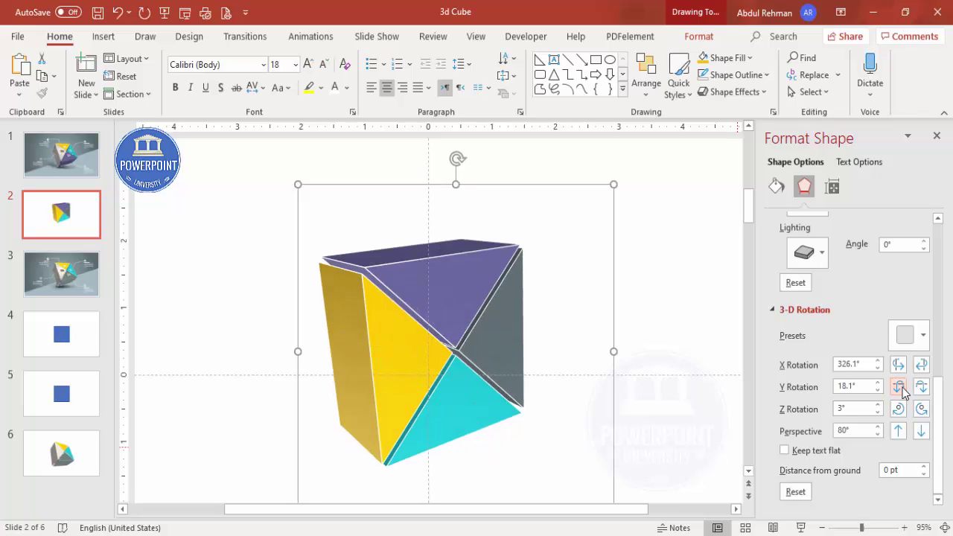
{"action": "left_click", "coordinate": [899, 388]}
{"action": "left_click", "coordinate": [922, 409]}
{"action": "left_click", "coordinate": [920, 387]}
{"action": "left_click", "coordinate": [921, 388]}
{"action": "left_click", "coordinate": [920, 387]}
{"action": "left_click", "coordinate": [920, 387]}
{"action": "left_click", "coordinate": [920, 387]}
{"action": "left_click", "coordinate": [921, 387]}
{"action": "left_click", "coordinate": [920, 387]}
{"action": "left_click", "coordinate": [920, 387]}
{"action": "left_click", "coordinate": [920, 387]}
Step: Refine the rotation to X 324.3°, Y 339.6°, Z 22.8°, then shift the cube up-right
{"action": "left_click", "coordinate": [899, 364]}
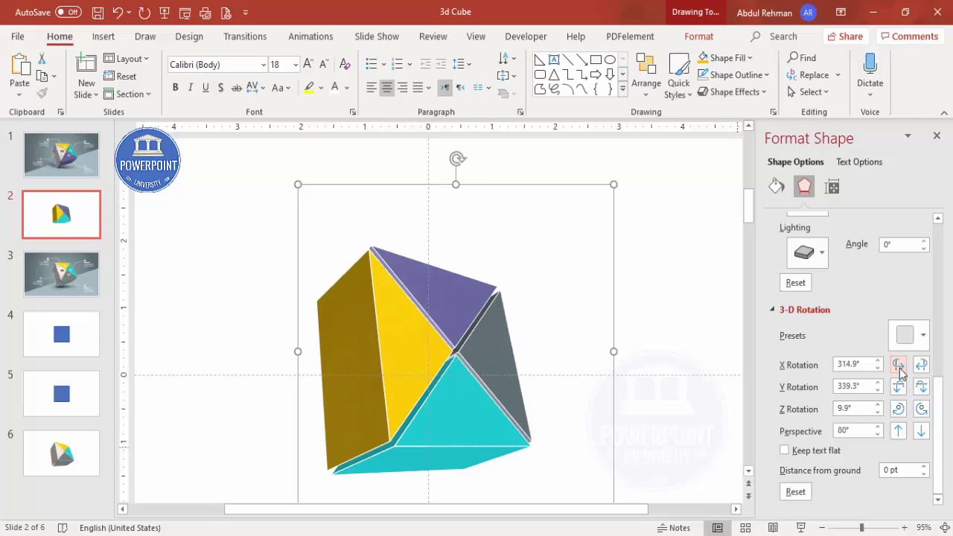
{"action": "left_click", "coordinate": [921, 364]}
{"action": "left_click", "coordinate": [922, 364]}
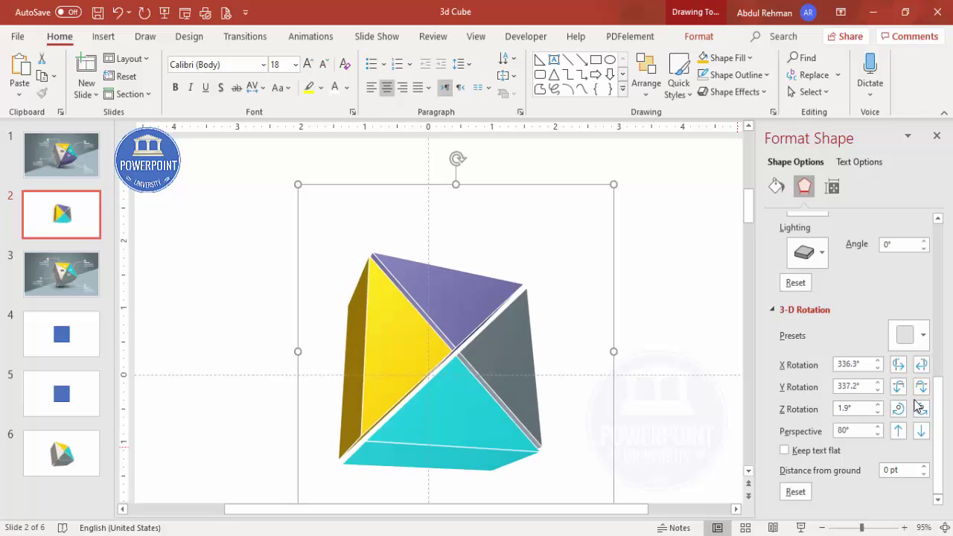
{"action": "left_click", "coordinate": [921, 388]}
{"action": "left_click", "coordinate": [903, 389]}
{"action": "left_click", "coordinate": [903, 389]}
{"action": "left_click", "coordinate": [903, 389]}
{"action": "left_click", "coordinate": [901, 389]}
{"action": "left_click", "coordinate": [901, 389]}
{"action": "left_click", "coordinate": [922, 409]}
{"action": "left_click", "coordinate": [922, 410]}
{"action": "left_click", "coordinate": [922, 410]}
{"action": "left_click", "coordinate": [922, 410]}
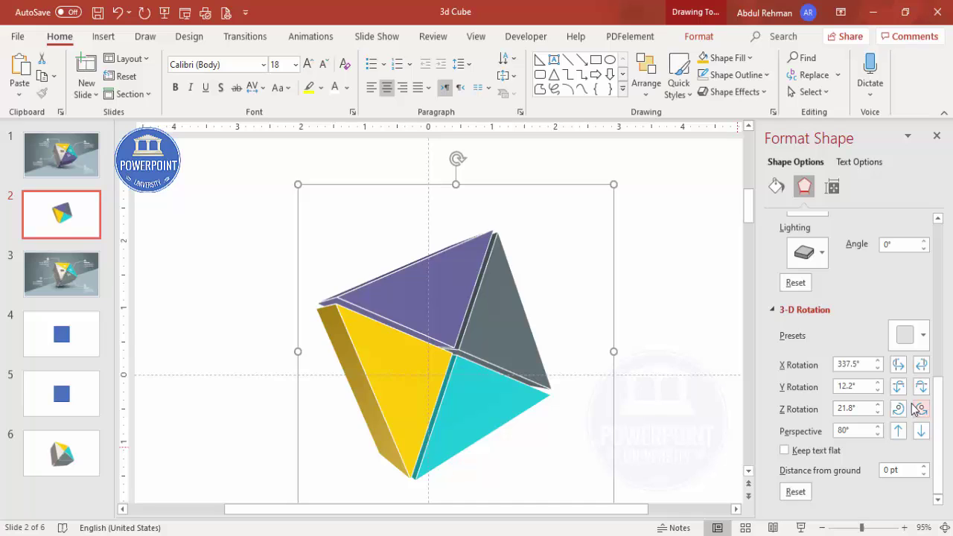
{"action": "left_click", "coordinate": [900, 388]}
{"action": "left_click", "coordinate": [921, 387]}
{"action": "left_click", "coordinate": [921, 387]}
{"action": "left_click", "coordinate": [922, 387]}
{"action": "left_click", "coordinate": [921, 387]}
{"action": "left_click", "coordinate": [921, 388]}
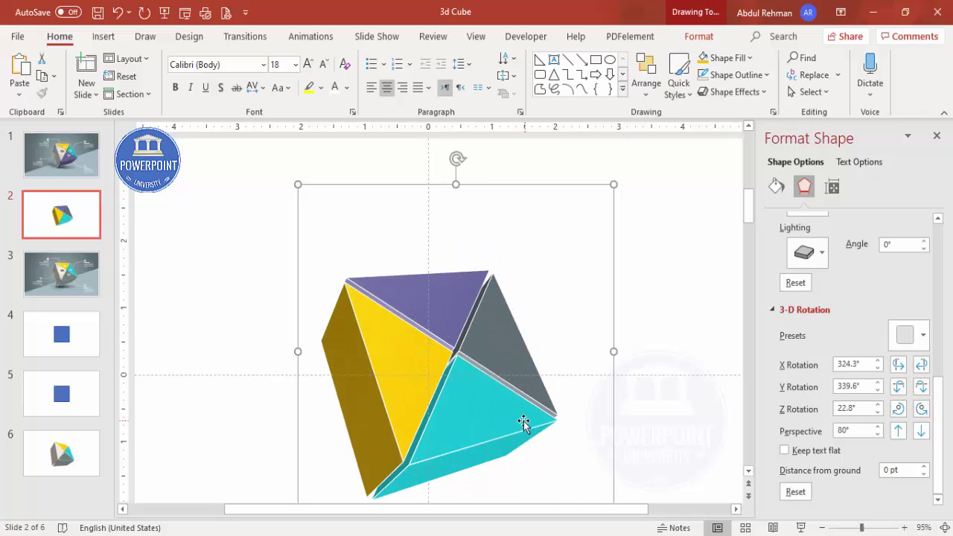
{"action": "left_click_drag", "start_coordinate": [514, 423], "coordinate": [533, 357]}
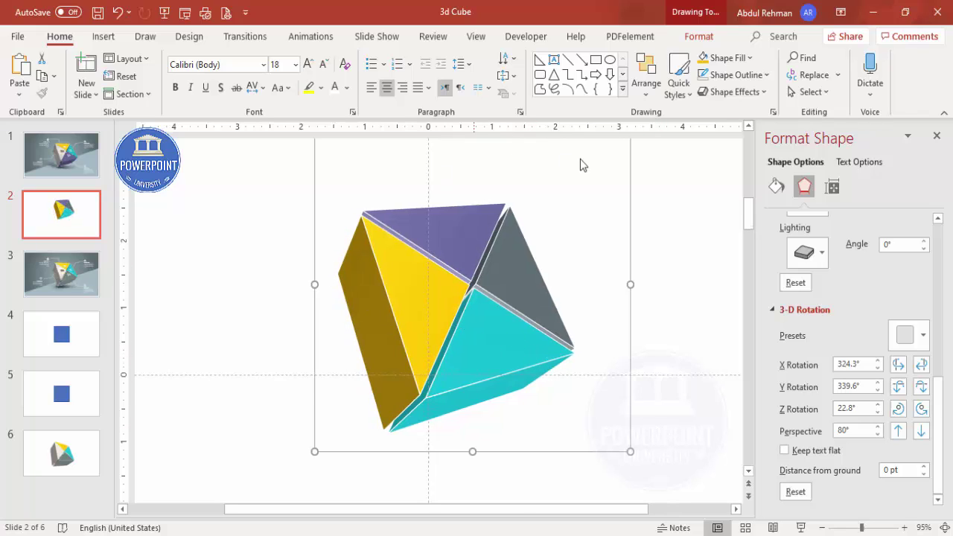
Step: Fit the slide in view, move the cube toward the centre and enlarge it slightly from a corner
{"action": "scroll", "coordinate": [318, 248], "scroll_direction": "up", "scroll_amount": 1}
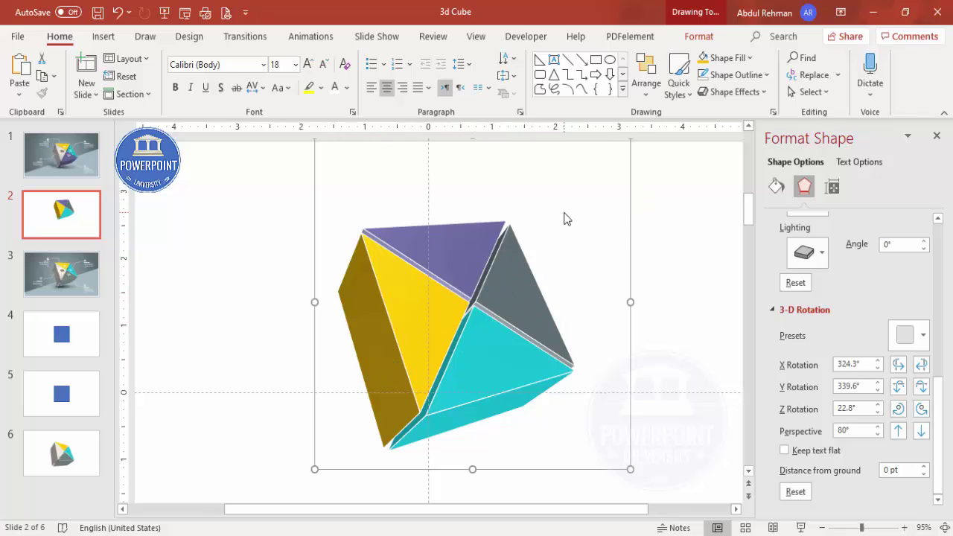
{"action": "left_click", "coordinate": [655, 262]}
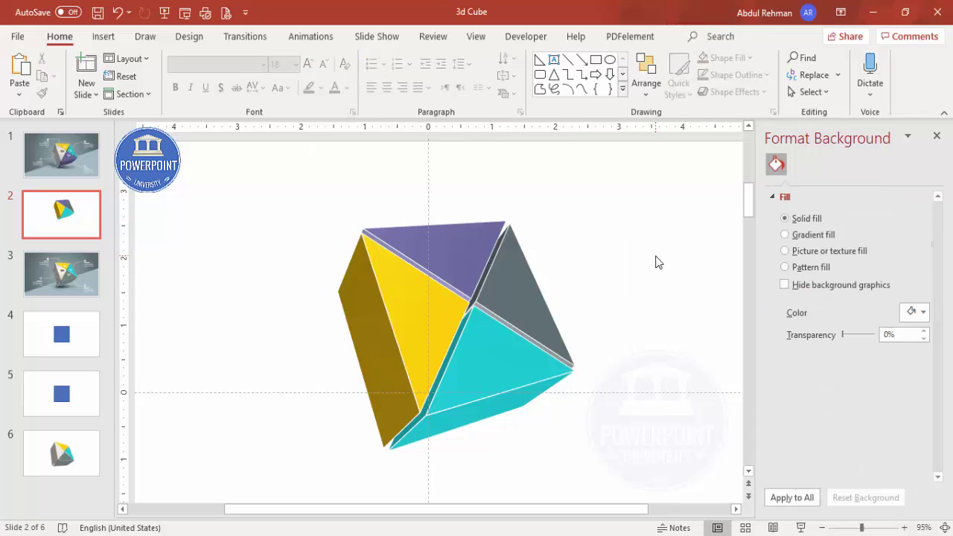
{"action": "left_click", "coordinate": [944, 527]}
{"action": "left_click", "coordinate": [422, 248]}
{"action": "left_click_drag", "start_coordinate": [499, 268], "coordinate": [471, 318]}
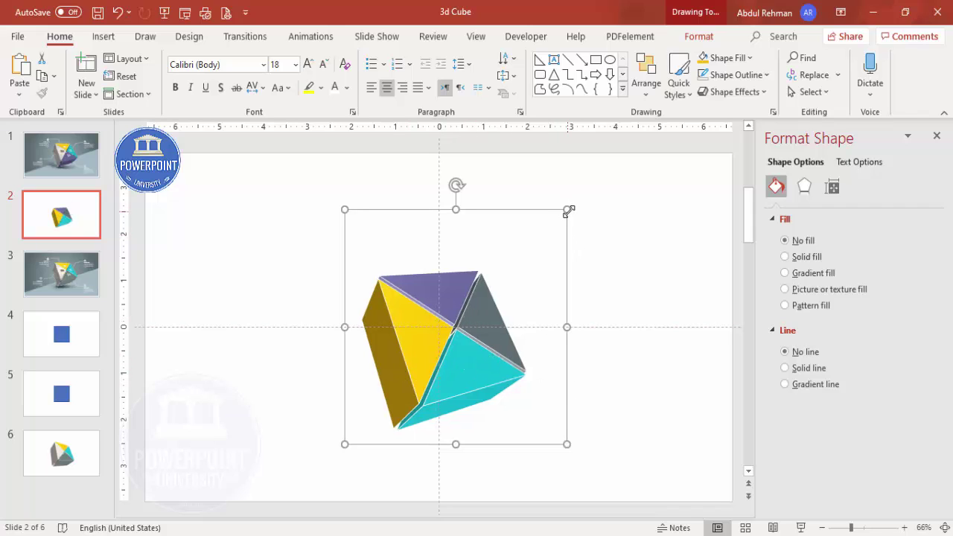
{"action": "left_click_drag", "start_coordinate": [569, 211], "coordinate": [578, 204]}
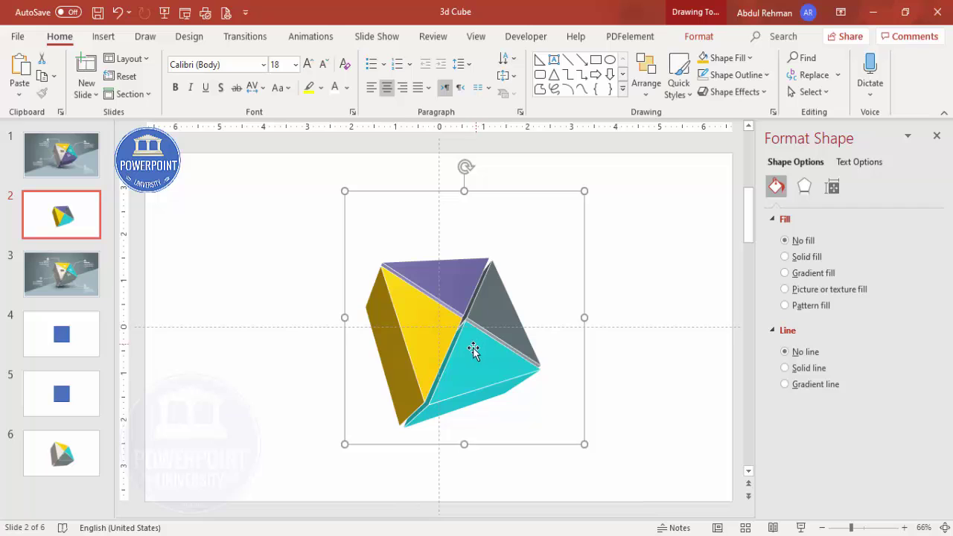
{"action": "left_click_drag", "start_coordinate": [469, 378], "coordinate": [472, 374]}
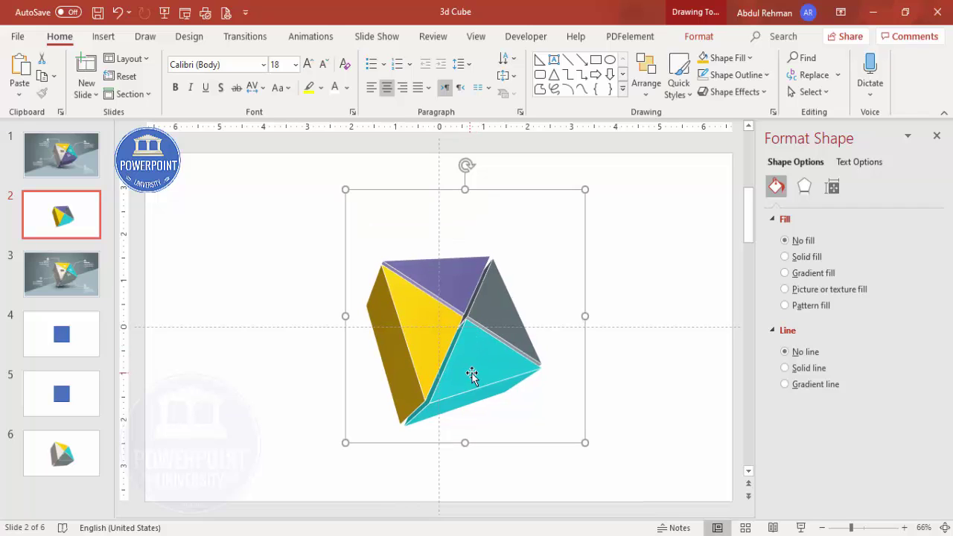
{"action": "left_click", "coordinate": [644, 374]}
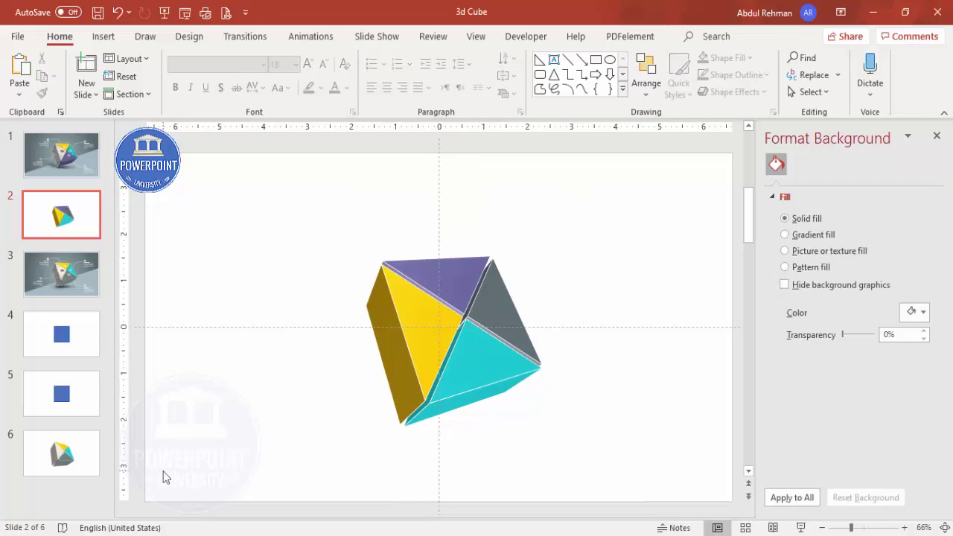
Step: Draw a wide rectangle along the bottom edge of the slide
{"action": "left_click", "coordinate": [473, 41]}
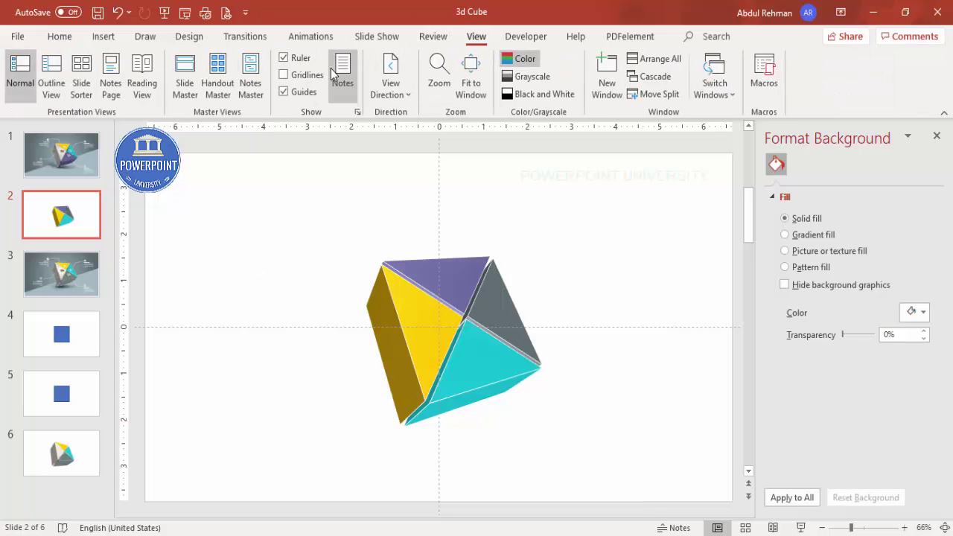
{"action": "left_click", "coordinate": [104, 36]}
{"action": "left_click", "coordinate": [223, 90]}
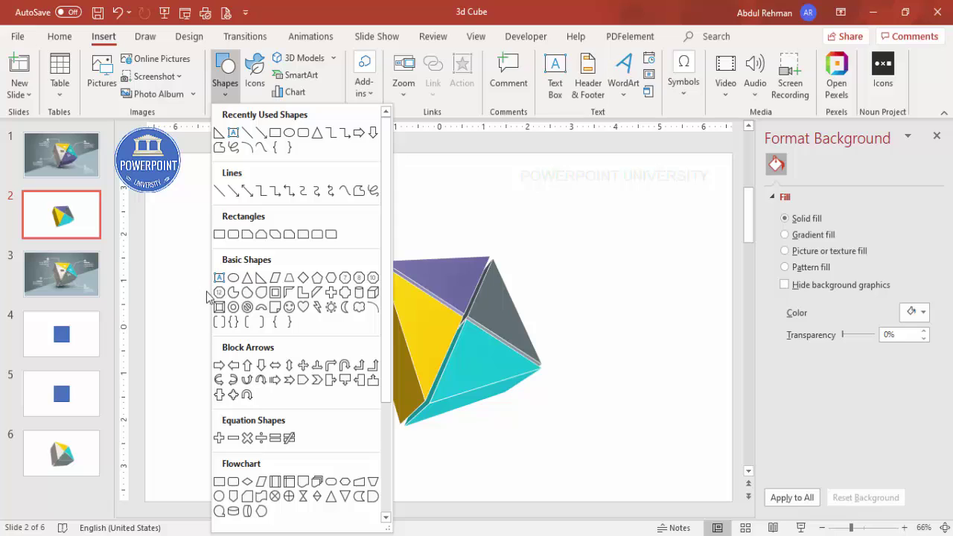
{"action": "left_click", "coordinate": [218, 234]}
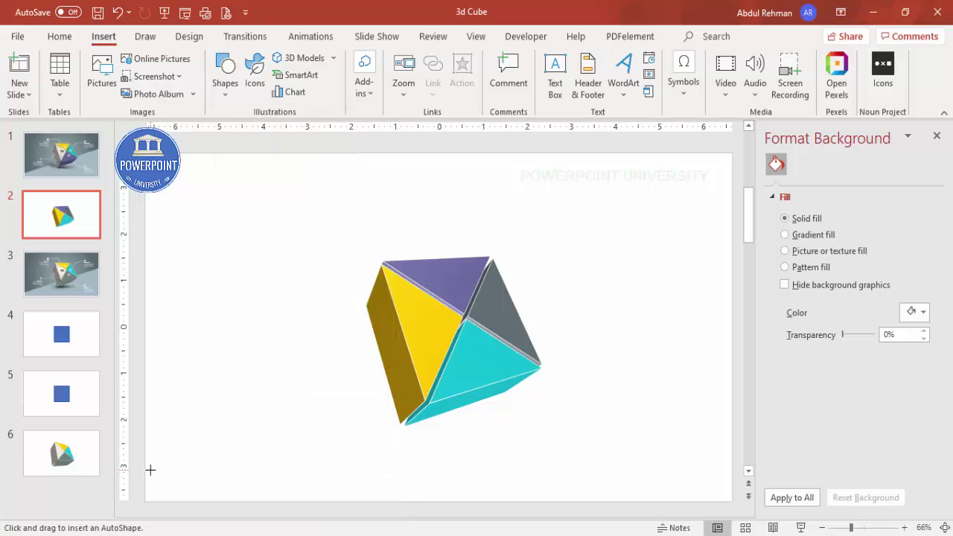
{"action": "left_click_drag", "start_coordinate": [144, 470], "coordinate": [733, 498]}
Step: Remove the bar's outline and fill it with a grey-blue recent colour
{"action": "left_click", "coordinate": [373, 76]}
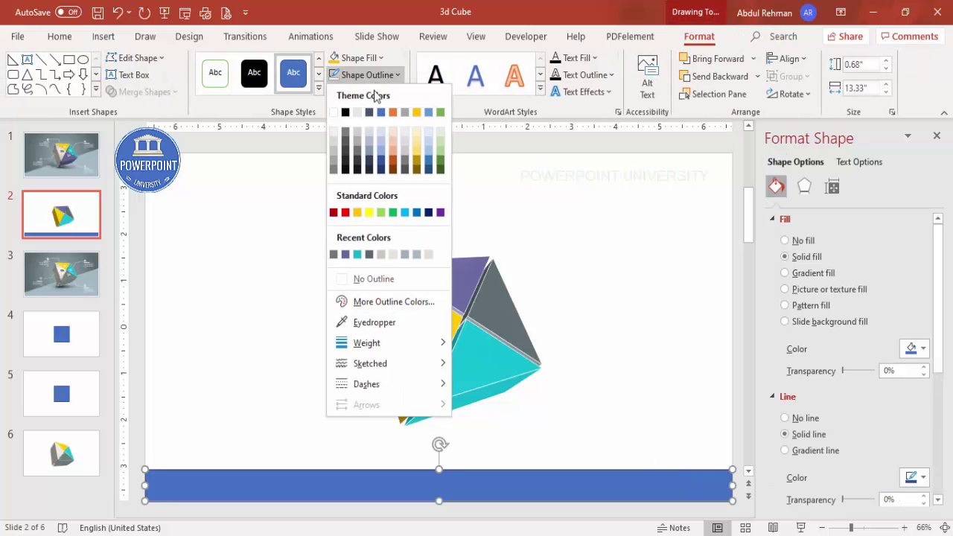
{"action": "left_click", "coordinate": [385, 280]}
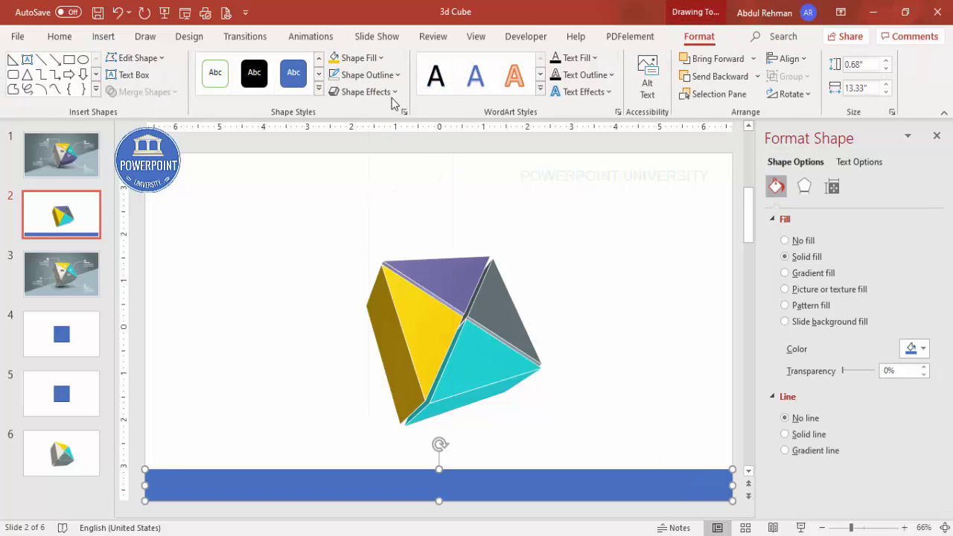
{"action": "left_click", "coordinate": [356, 57]}
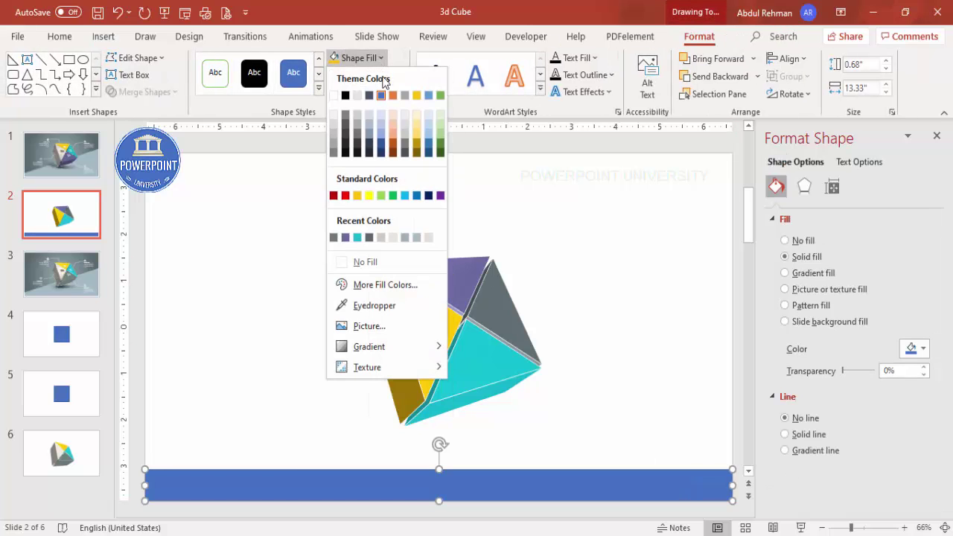
{"action": "left_click", "coordinate": [416, 237]}
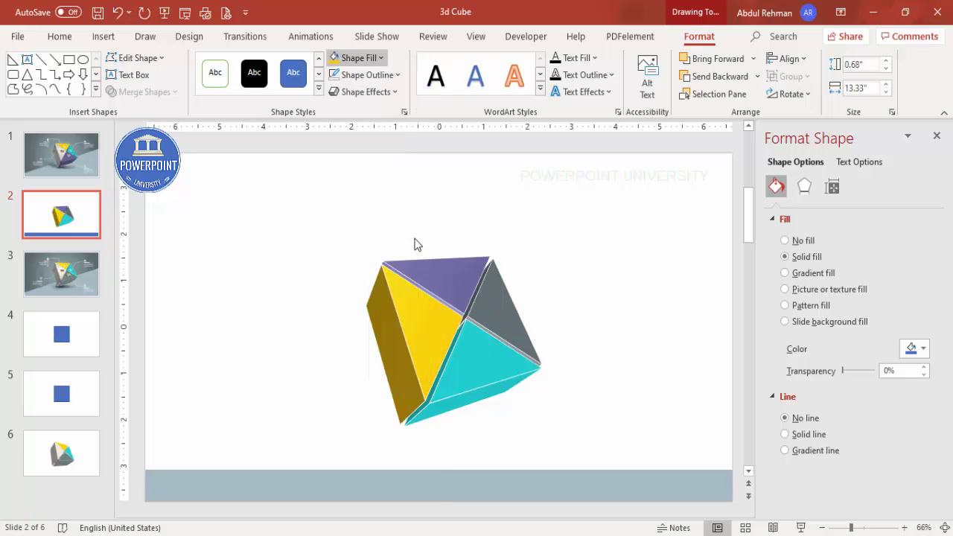
Step: Use Edit Points to raise the bar's top-right corner into a ramp sloping up rightward
{"action": "right_click", "coordinate": [688, 481]}
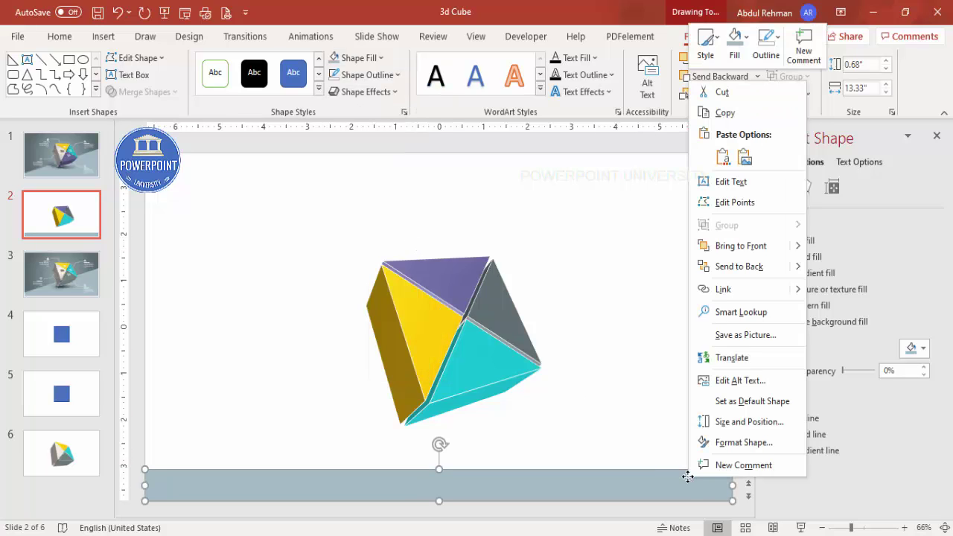
{"action": "left_click", "coordinate": [728, 203]}
{"action": "left_click_drag", "start_coordinate": [734, 471], "coordinate": [732, 282]}
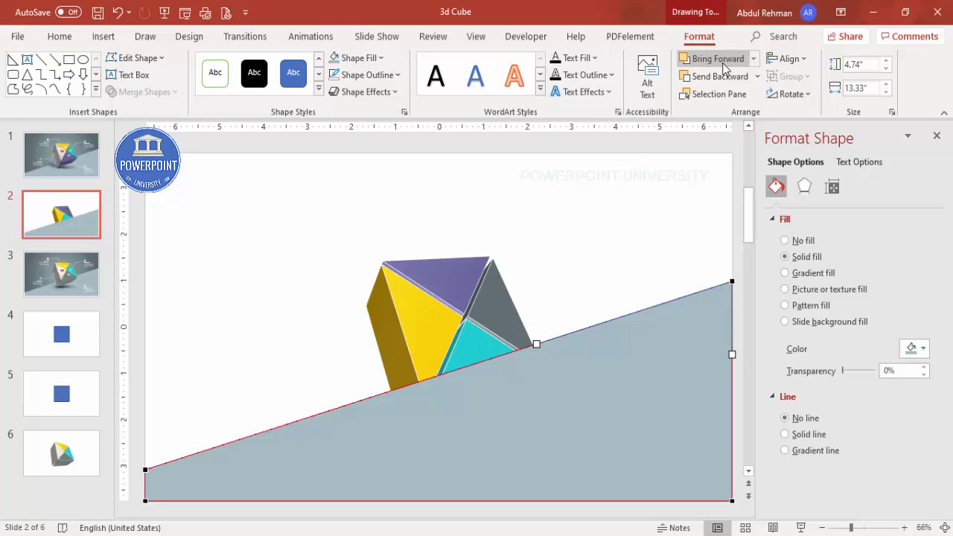
Step: Send the grey wedge to the back behind the cube and deselect it
{"action": "left_click", "coordinate": [757, 76]}
{"action": "left_click", "coordinate": [704, 112]}
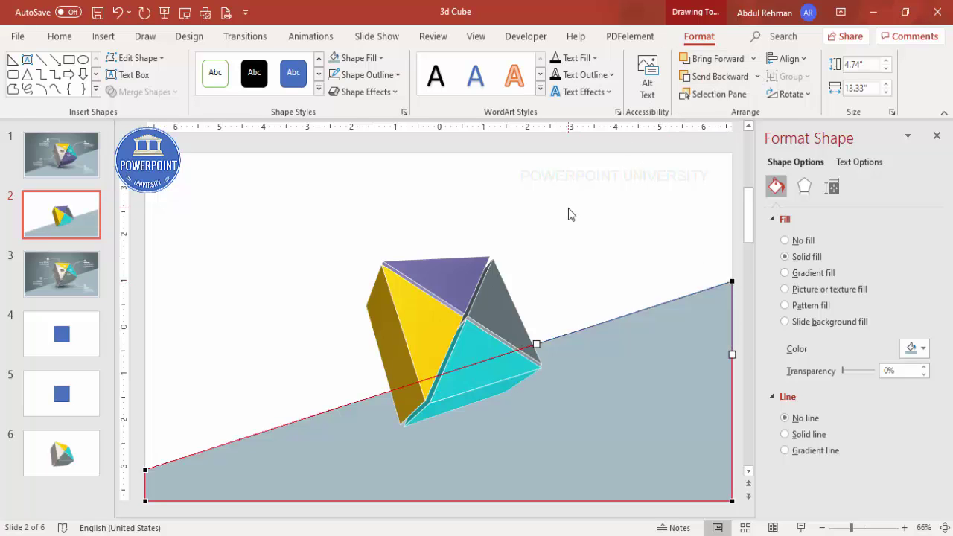
{"action": "left_click", "coordinate": [543, 234]}
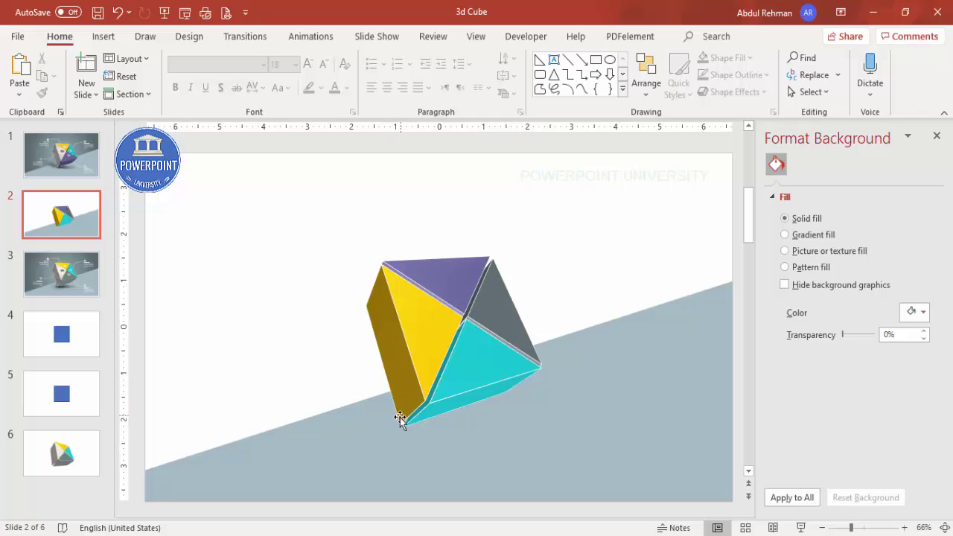
Step: Draw a flat ellipse with no outline and move it under the cube
{"action": "left_click", "coordinate": [110, 42]}
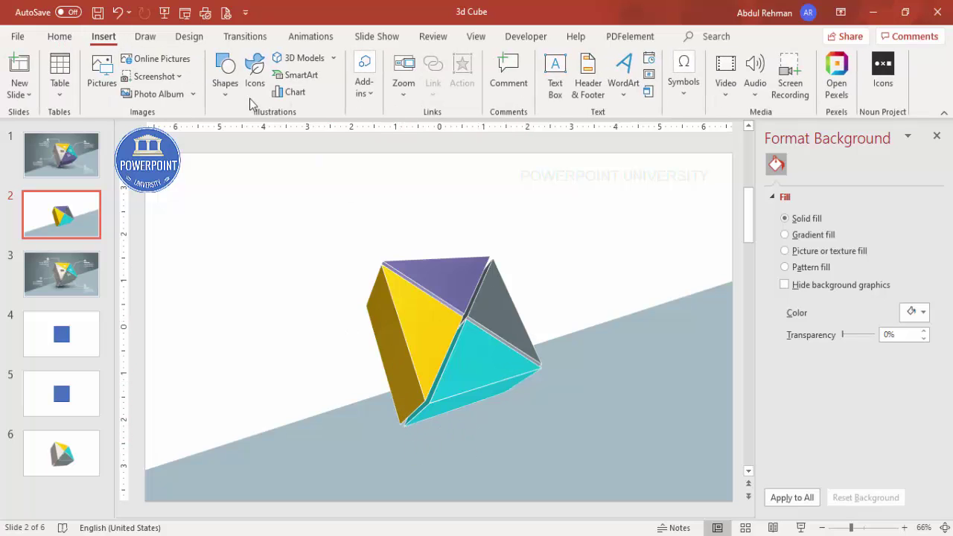
{"action": "left_click", "coordinate": [228, 96]}
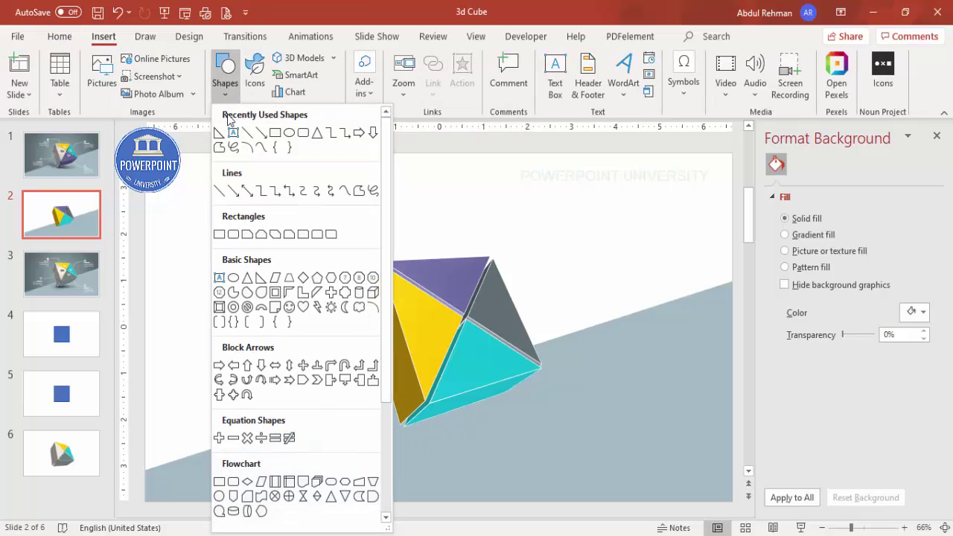
{"action": "left_click", "coordinate": [233, 280]}
{"action": "left_click_drag", "start_coordinate": [262, 319], "coordinate": [462, 362]}
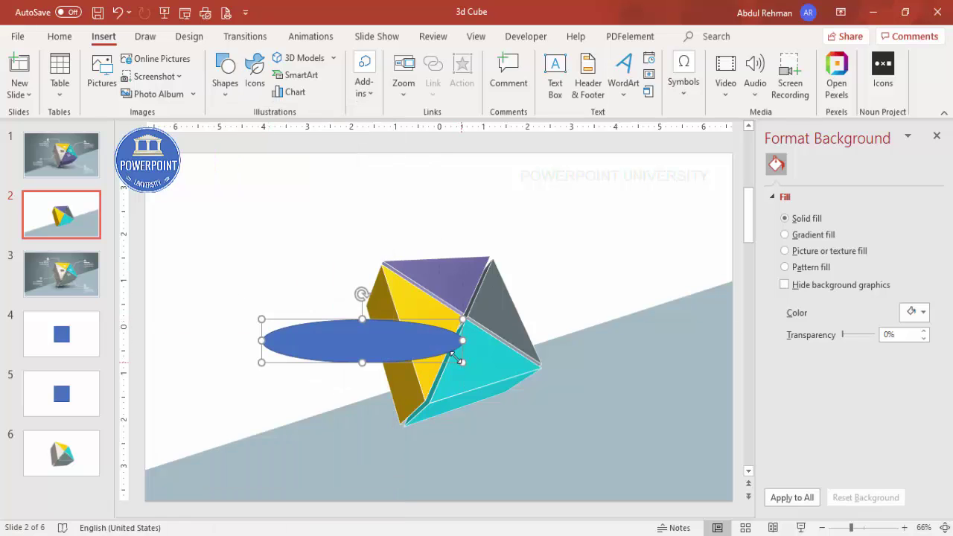
{"action": "left_click", "coordinate": [385, 74]}
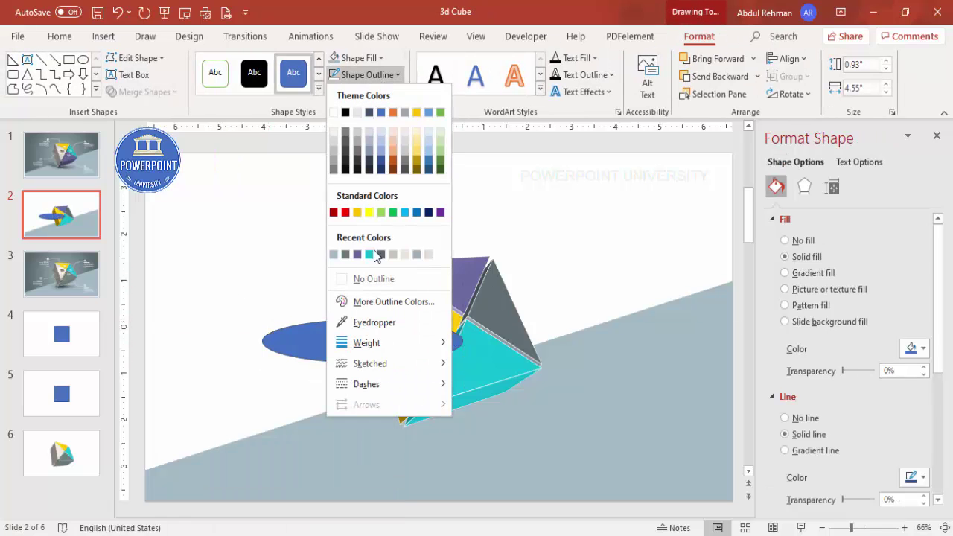
{"action": "left_click", "coordinate": [374, 278]}
{"action": "left_click_drag", "start_coordinate": [336, 341], "coordinate": [464, 440]}
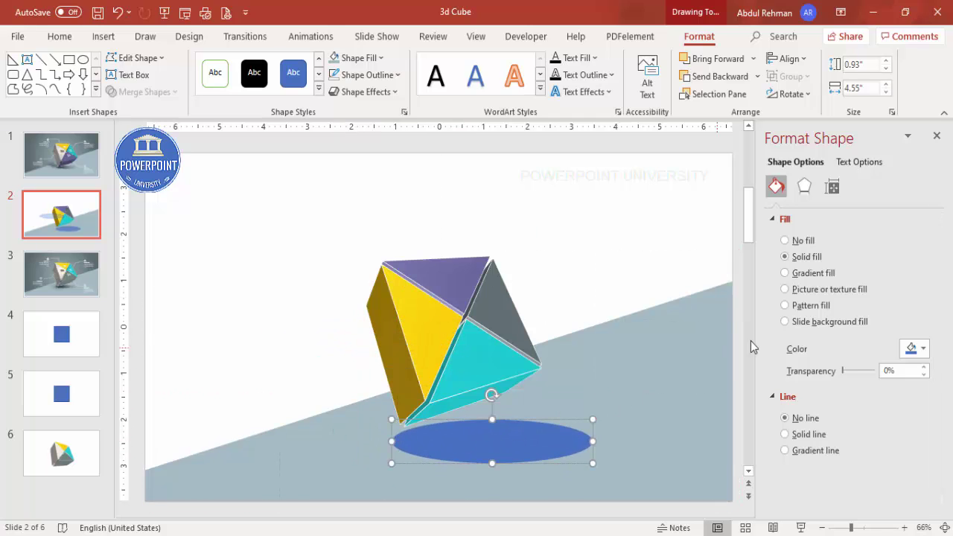
Step: Give the ellipse a Linear Right gradient fill with a black first stop
{"action": "left_click", "coordinate": [812, 274]}
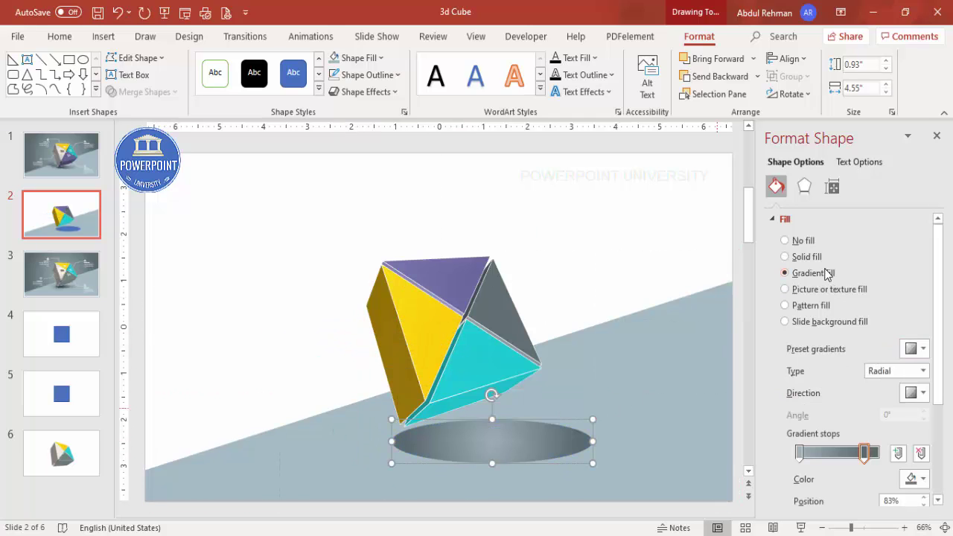
{"action": "left_click", "coordinate": [800, 452]}
{"action": "left_click", "coordinate": [918, 479]}
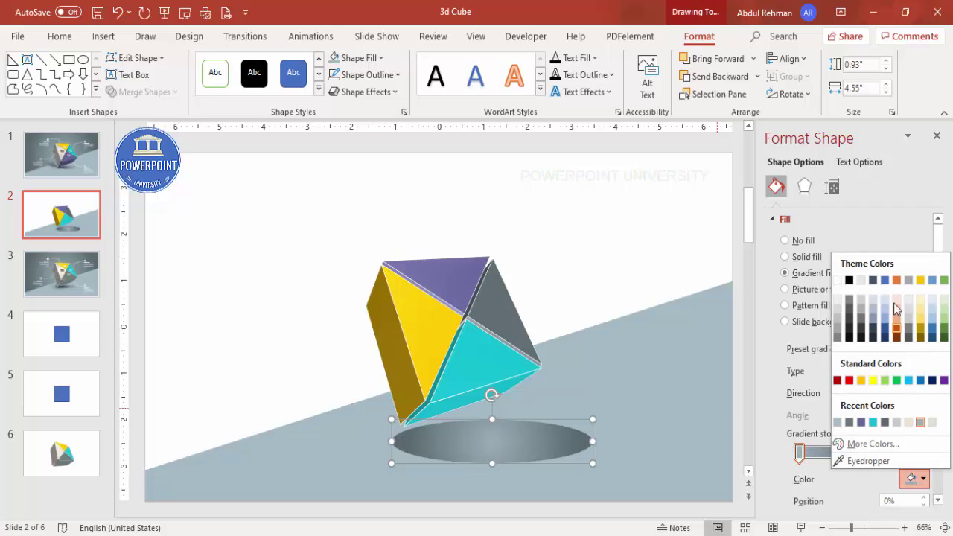
{"action": "left_click", "coordinate": [849, 281]}
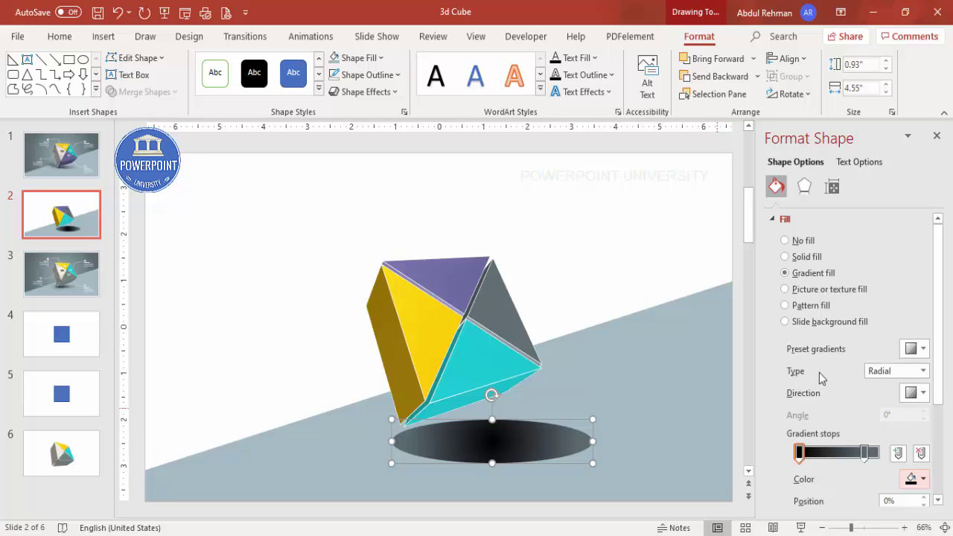
{"action": "left_click", "coordinate": [922, 371]}
{"action": "left_click", "coordinate": [877, 387]}
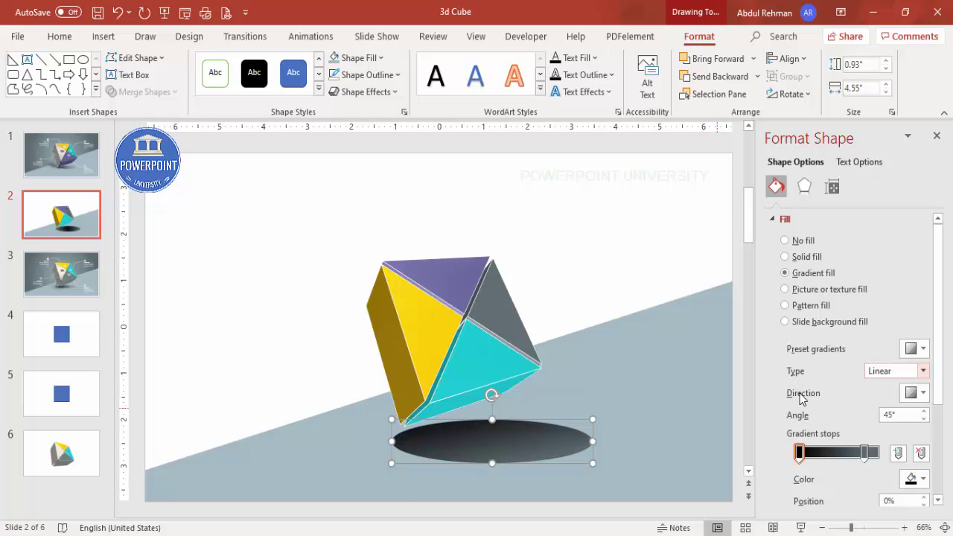
{"action": "left_click", "coordinate": [916, 394]}
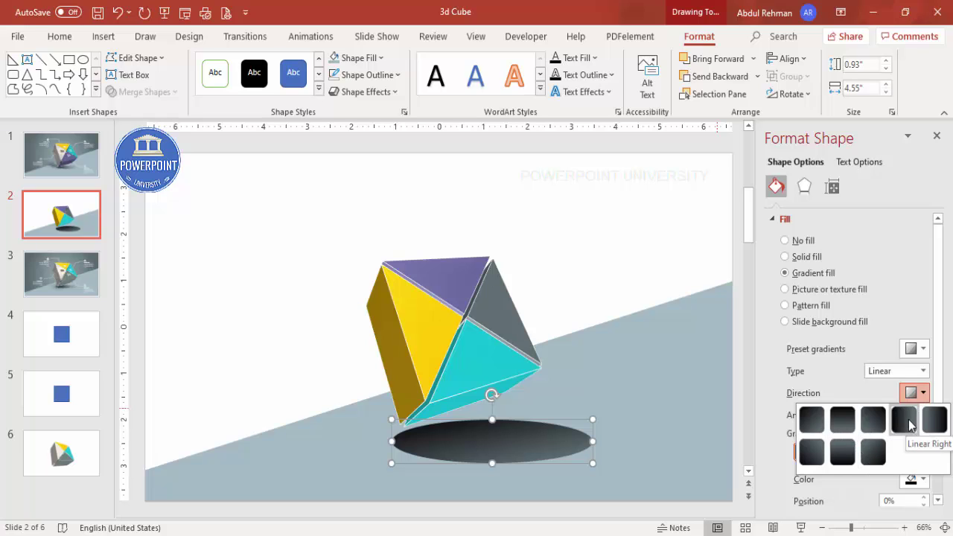
{"action": "left_click", "coordinate": [904, 421]}
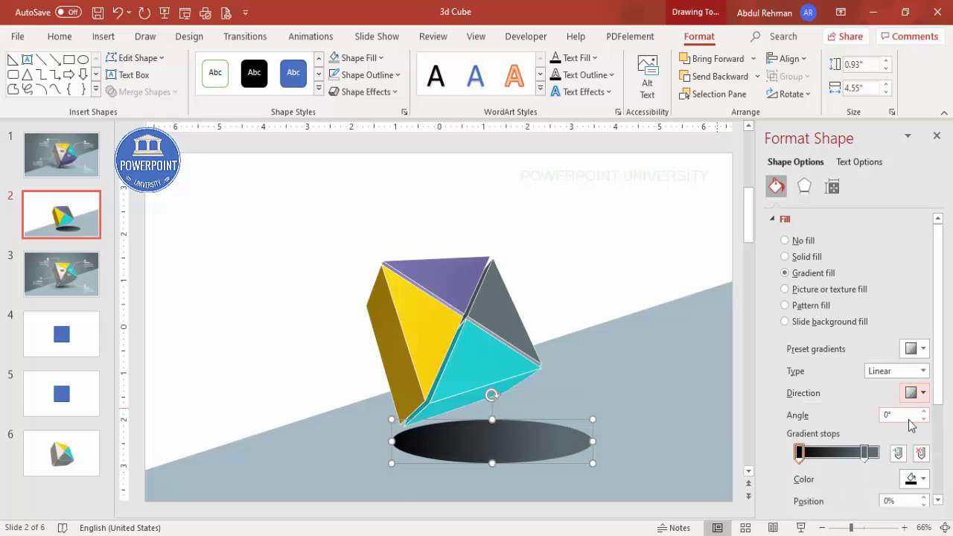
Step: Set the right gradient stop to the eyedropped floor grey at 100% transparency
{"action": "left_click", "coordinate": [865, 453]}
{"action": "left_click", "coordinate": [914, 479]}
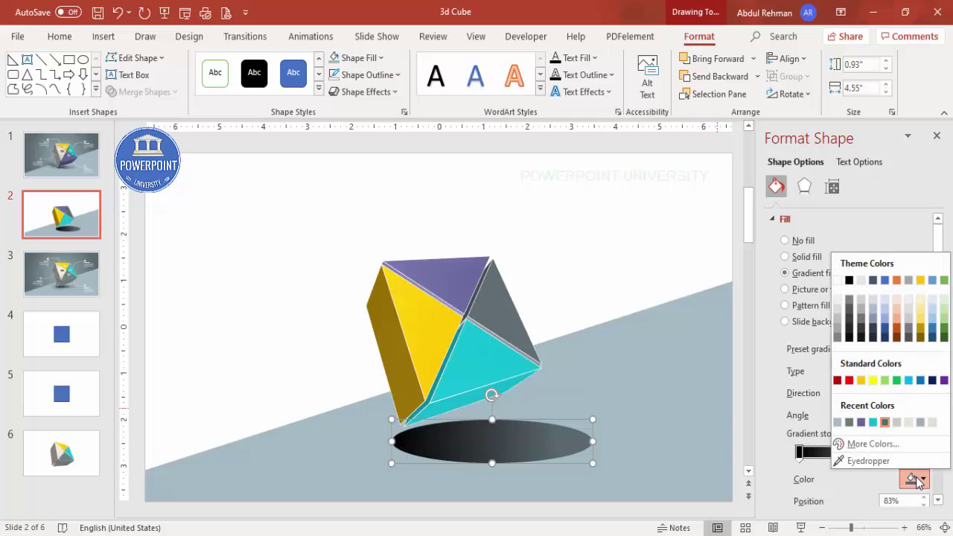
{"action": "left_click", "coordinate": [856, 461]}
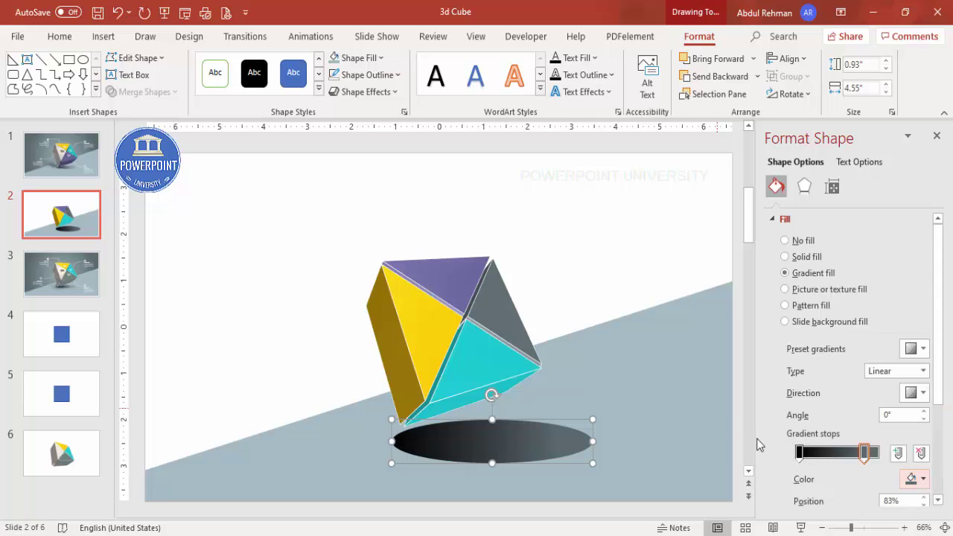
{"action": "left_click", "coordinate": [624, 415]}
{"action": "scroll", "coordinate": [943, 394], "scroll_direction": "down", "scroll_amount": 3}
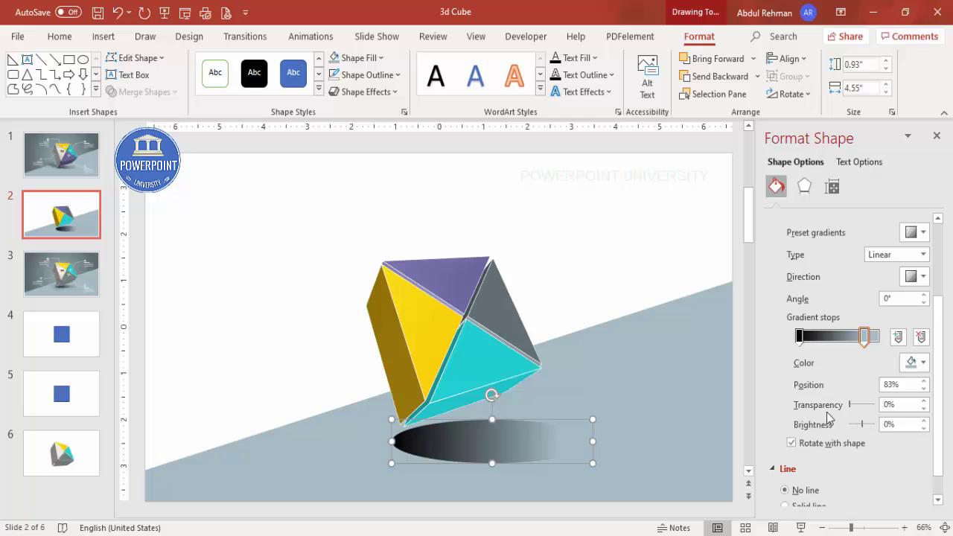
{"action": "left_click_drag", "start_coordinate": [853, 405], "coordinate": [920, 409]}
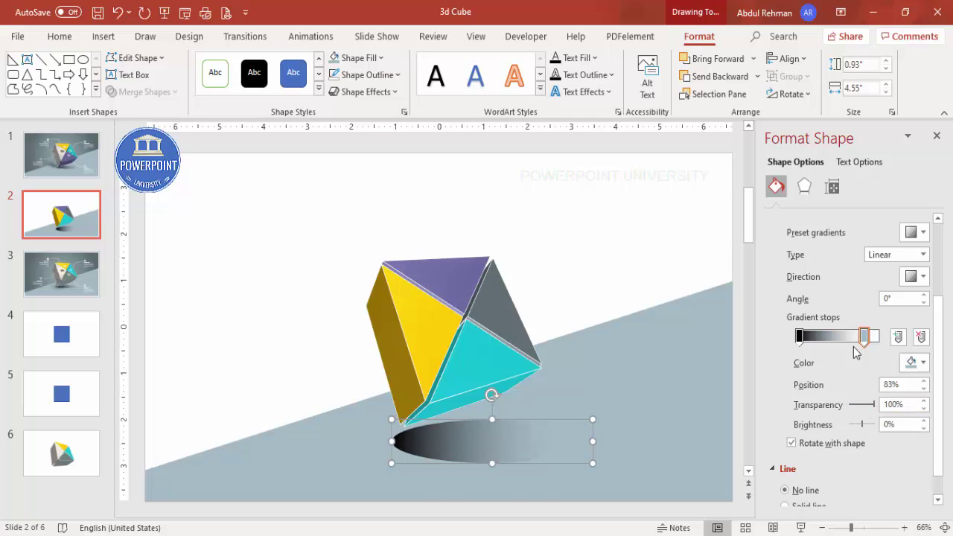
Step: Give the shadow ellipse soft edges of about 11 pt
{"action": "left_click", "coordinate": [805, 189]}
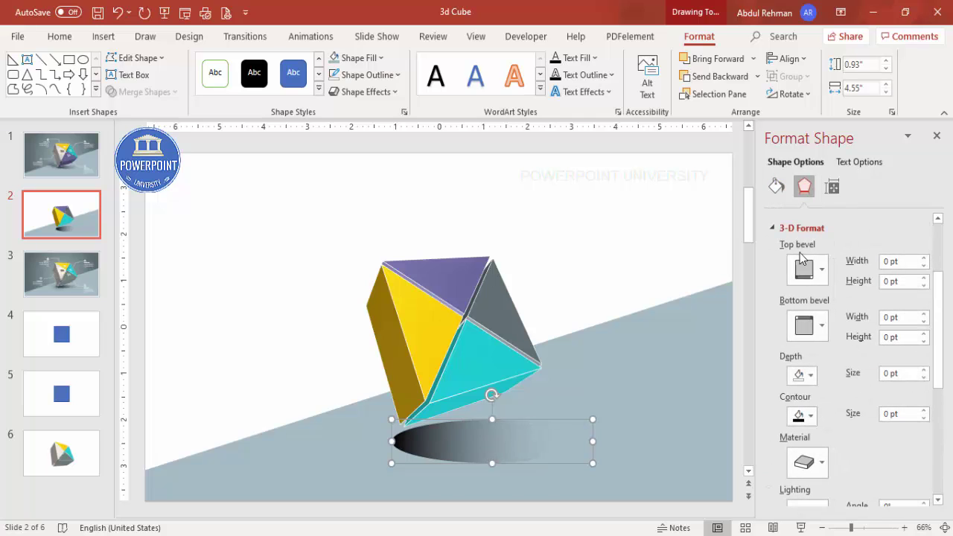
{"action": "scroll", "coordinate": [944, 298], "scroll_direction": "up", "scroll_amount": 3}
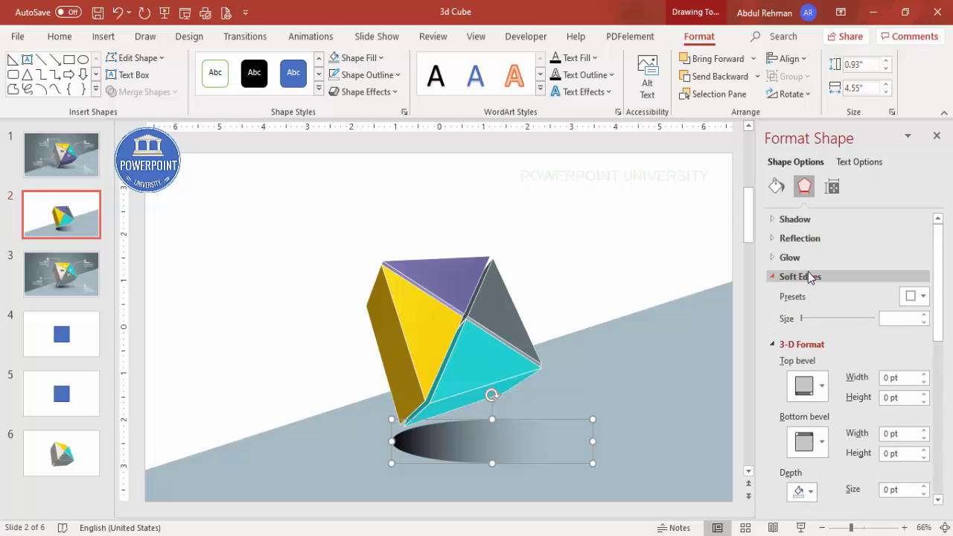
{"action": "left_click", "coordinate": [925, 318]}
{"action": "left_click", "coordinate": [925, 318]}
{"action": "left_click", "coordinate": [925, 318]}
{"action": "left_click", "coordinate": [924, 318]}
Step: Send the shadow backward and position it beneath the cube's lower corner
{"action": "left_click_drag", "start_coordinate": [431, 454], "coordinate": [463, 426]}
{"action": "left_click", "coordinate": [719, 76]}
{"action": "left_click_drag", "start_coordinate": [452, 436], "coordinate": [445, 438]}
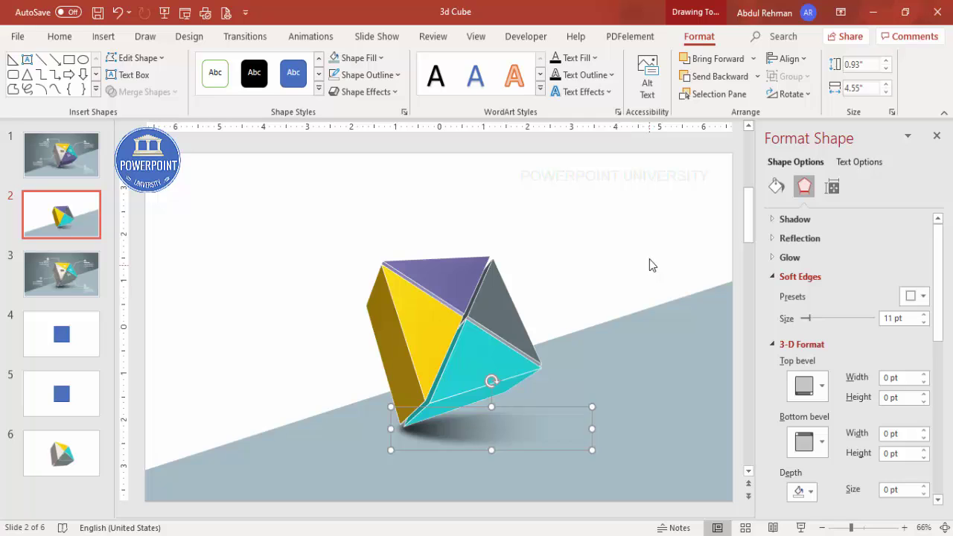
{"action": "left_click", "coordinate": [618, 261]}
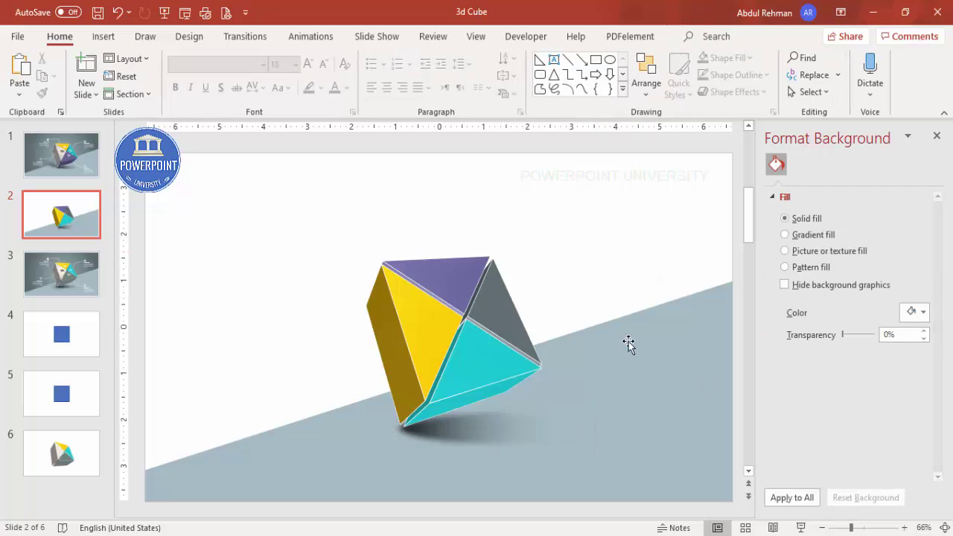
Step: Draw a rectangle covering the whole slide
{"action": "left_click", "coordinate": [103, 36]}
{"action": "left_click", "coordinate": [222, 93]}
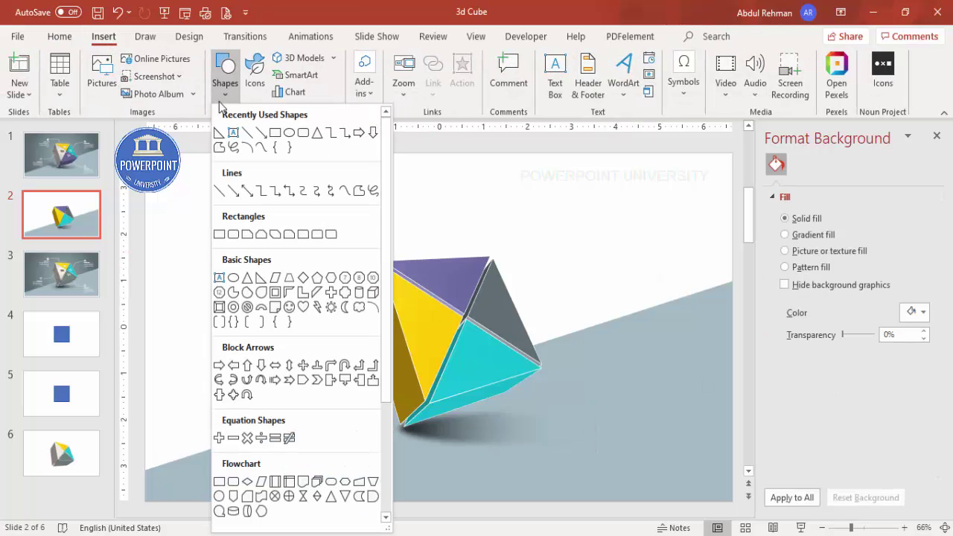
{"action": "left_click", "coordinate": [219, 235]}
{"action": "left_click_drag", "start_coordinate": [145, 153], "coordinate": [732, 504]}
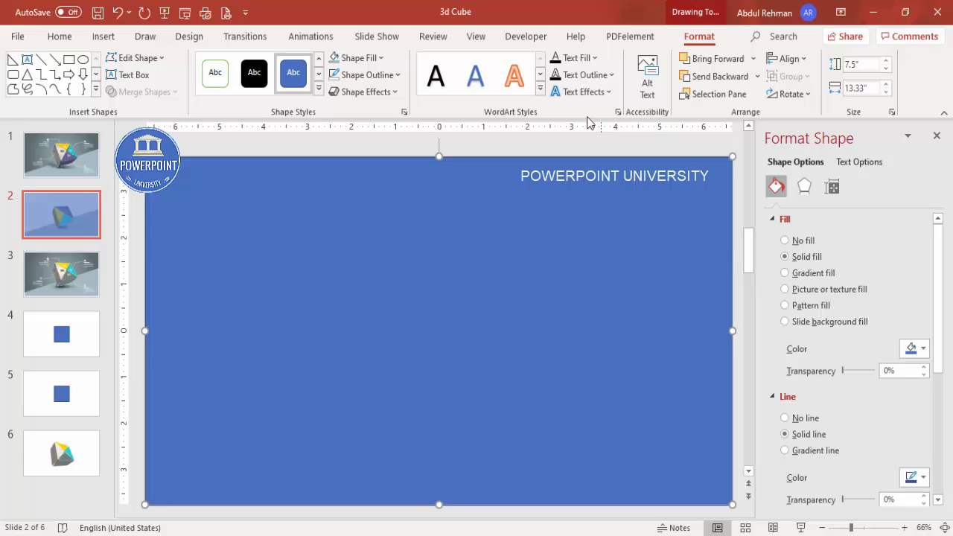
Step: Remove the rectangle's outline, send it to the back, and give it a gradient fill
{"action": "left_click", "coordinate": [394, 78]}
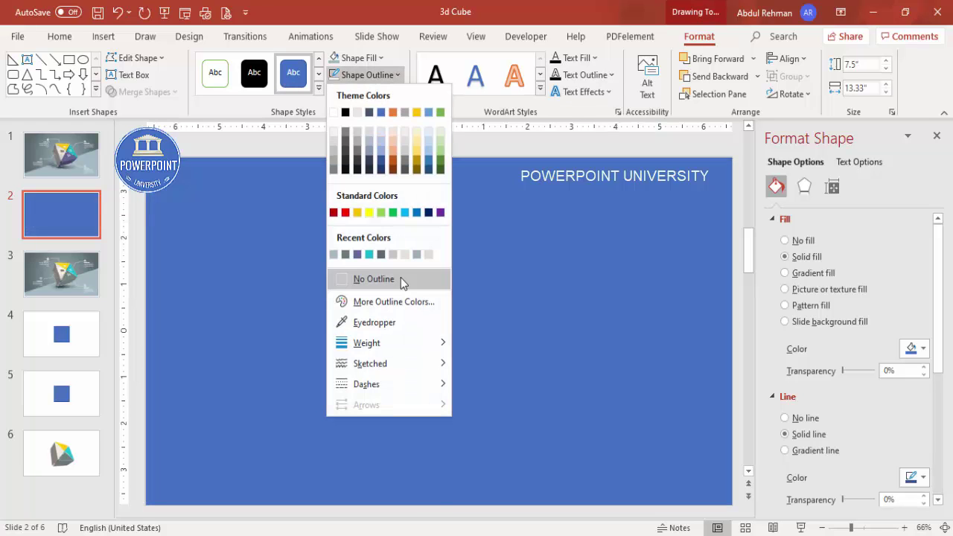
{"action": "left_click", "coordinate": [372, 278]}
{"action": "left_click", "coordinate": [758, 77]}
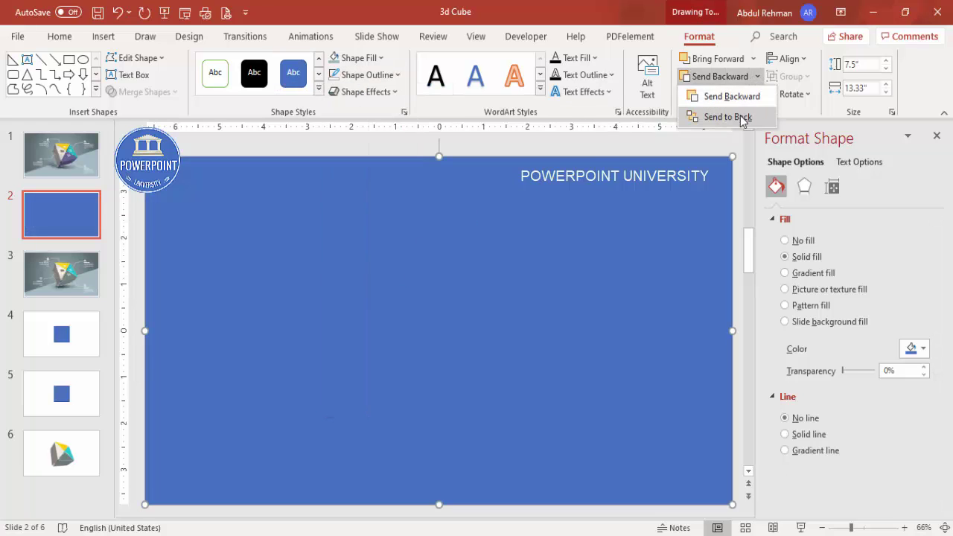
{"action": "left_click", "coordinate": [728, 117]}
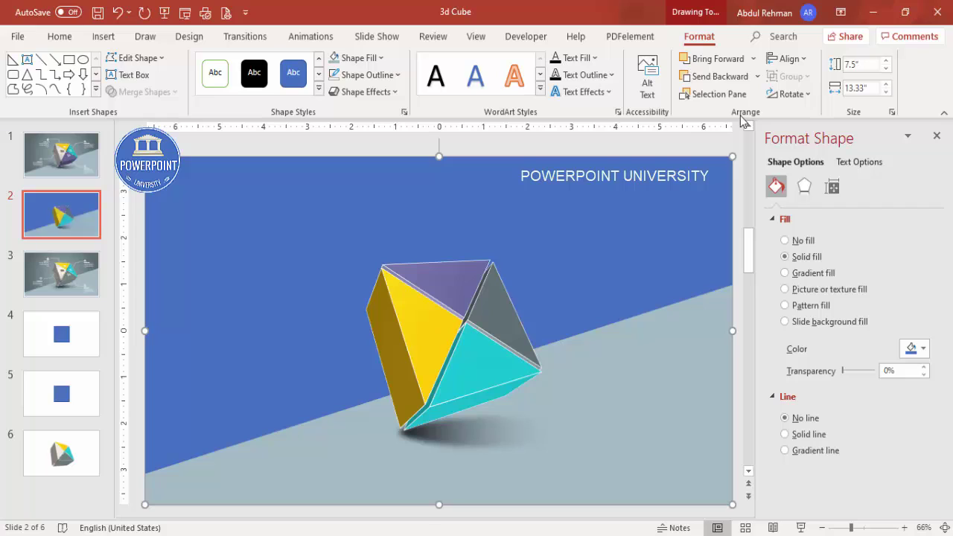
{"action": "left_click", "coordinate": [816, 273]}
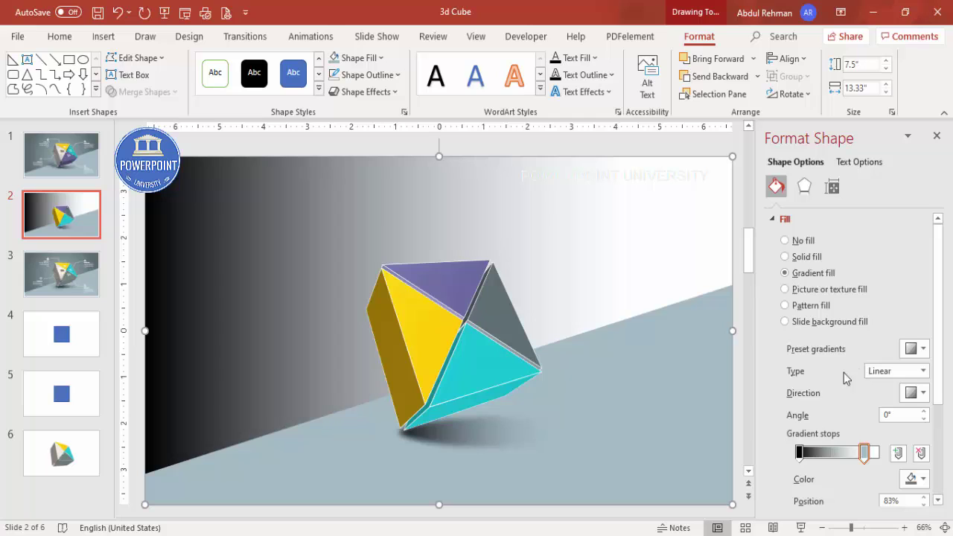
Step: Set the backdrop gradient to Radial, From Center, and shift the dark stop inward
{"action": "left_click", "coordinate": [886, 371]}
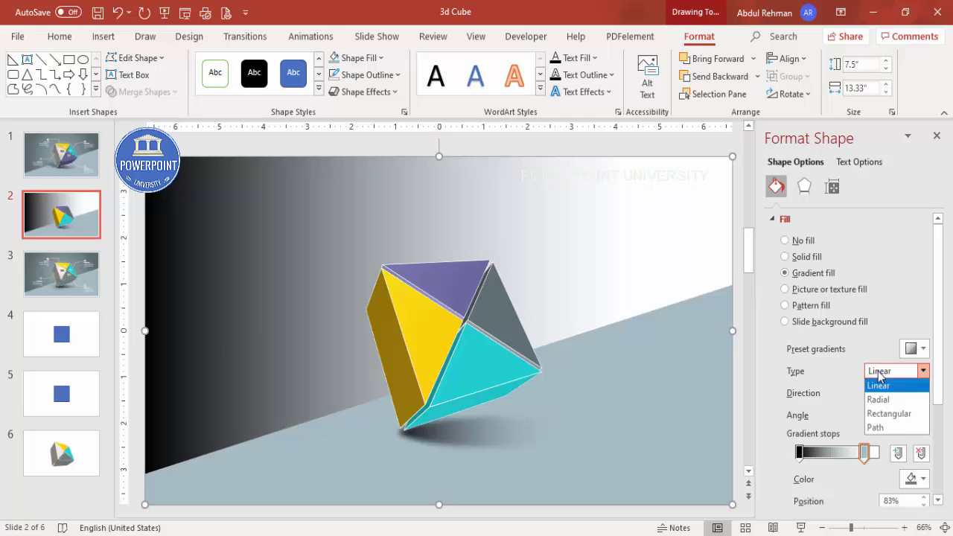
{"action": "left_click", "coordinate": [877, 398]}
{"action": "left_click", "coordinate": [915, 392]}
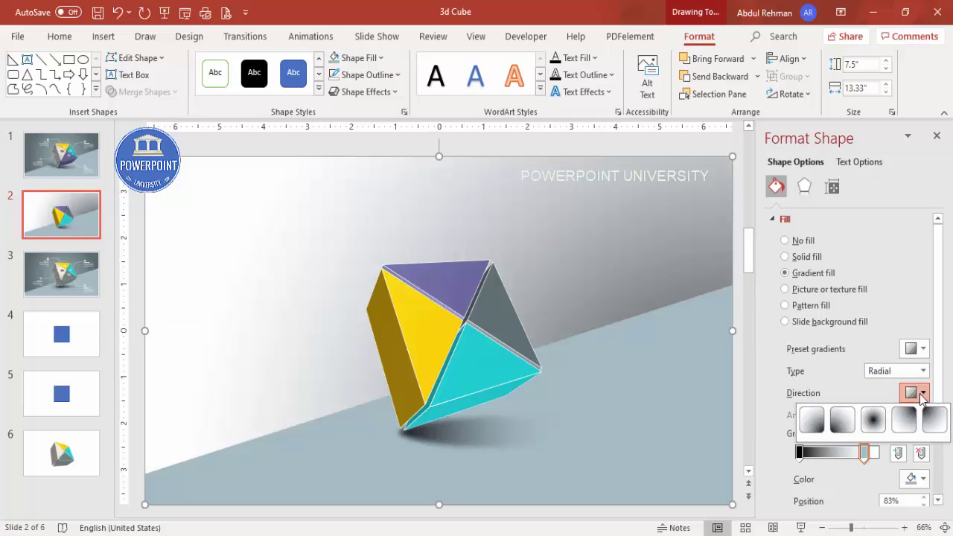
{"action": "left_click", "coordinate": [871, 421]}
{"action": "left_click_drag", "start_coordinate": [801, 452], "coordinate": [878, 452]}
Step: Make the 83% stop light grey and the left stop grey, moved a third inward
{"action": "left_click", "coordinate": [862, 454]}
{"action": "scroll", "coordinate": [944, 380], "scroll_direction": "down", "scroll_amount": 2}
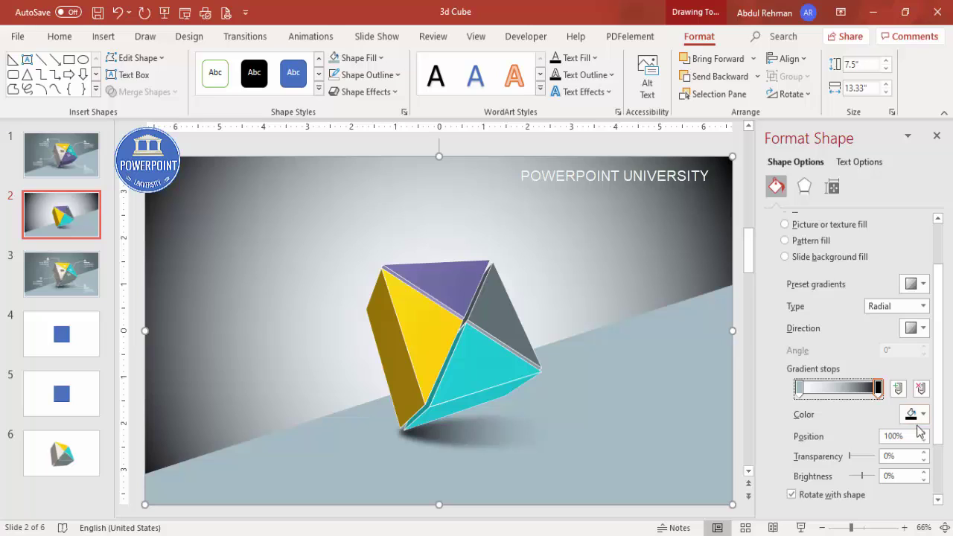
{"action": "left_click", "coordinate": [918, 415]}
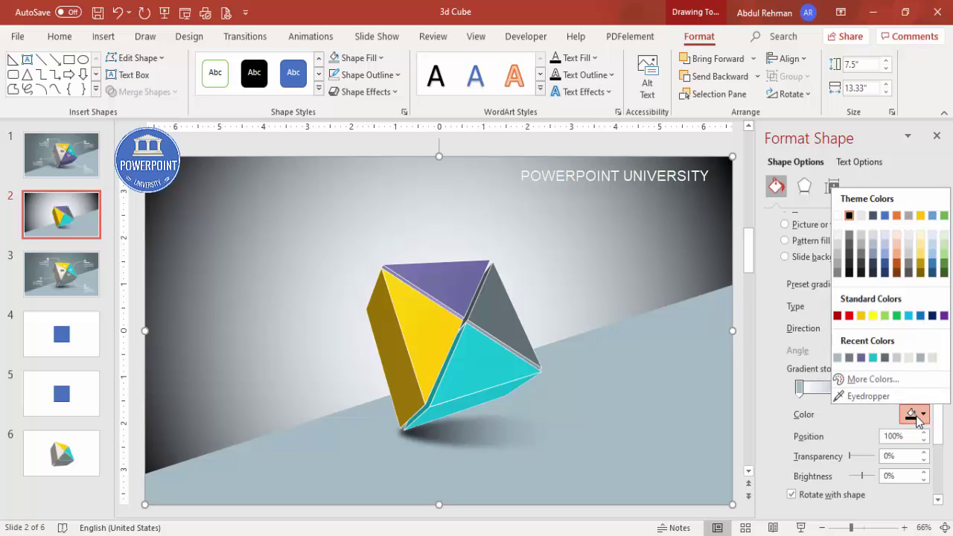
{"action": "left_click", "coordinate": [885, 359]}
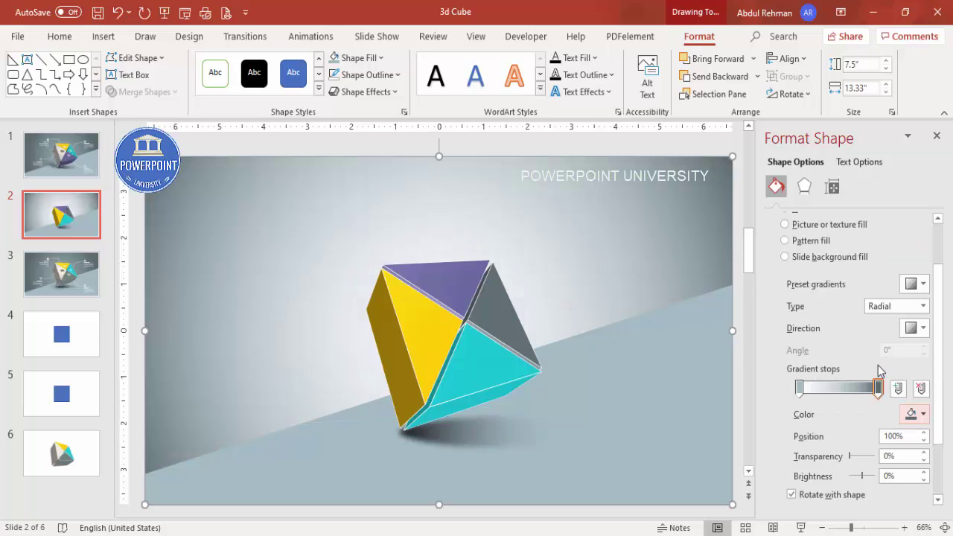
{"action": "left_click", "coordinate": [800, 388]}
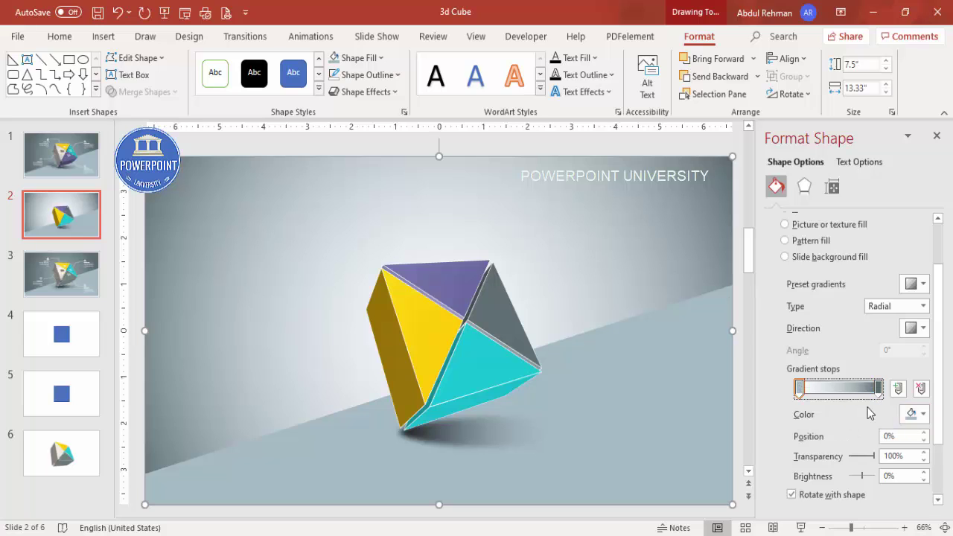
{"action": "left_click", "coordinate": [916, 414]}
{"action": "left_click", "coordinate": [897, 358]}
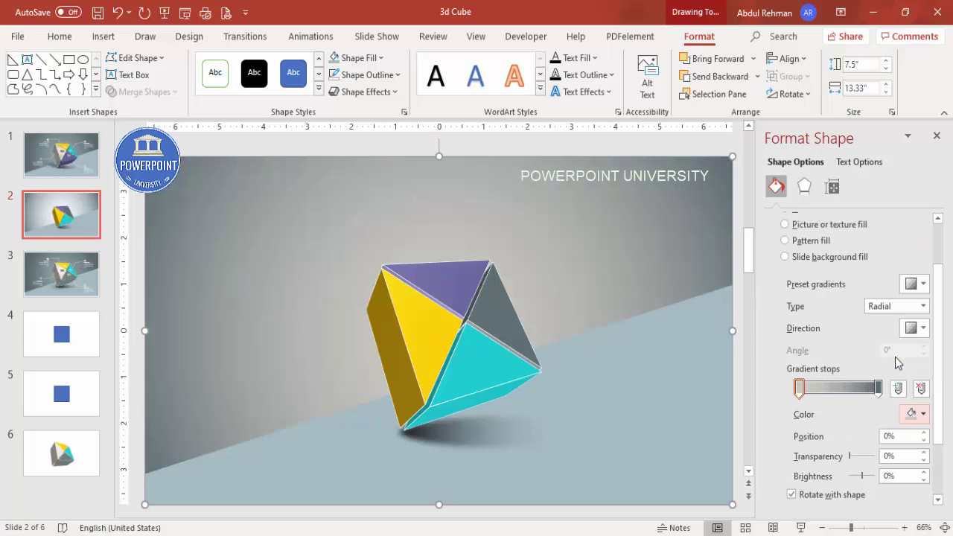
{"action": "left_click_drag", "start_coordinate": [801, 388], "coordinate": [833, 389]}
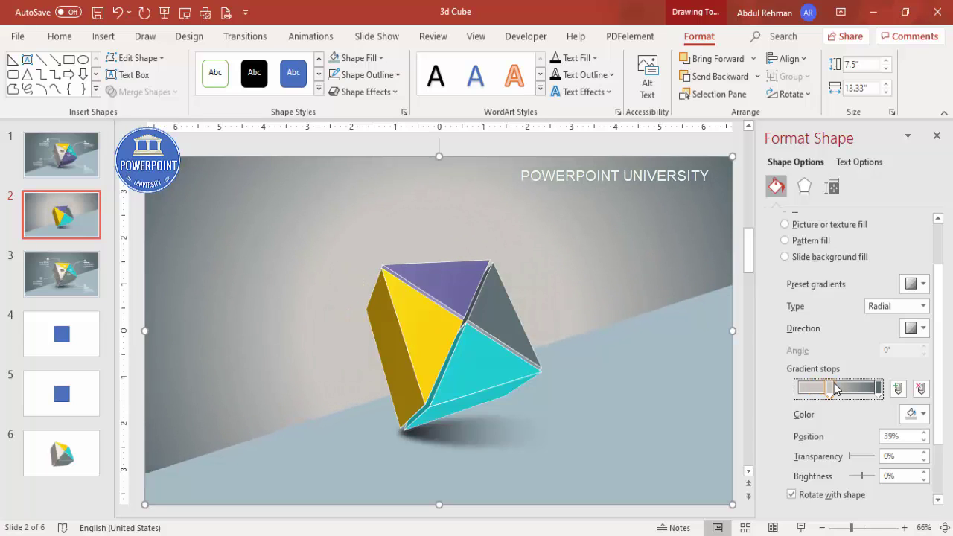
Step: Colour the right-end gradient stop purple for the slide's outer edges
{"action": "left_click", "coordinate": [878, 387]}
{"action": "left_click", "coordinate": [914, 414]}
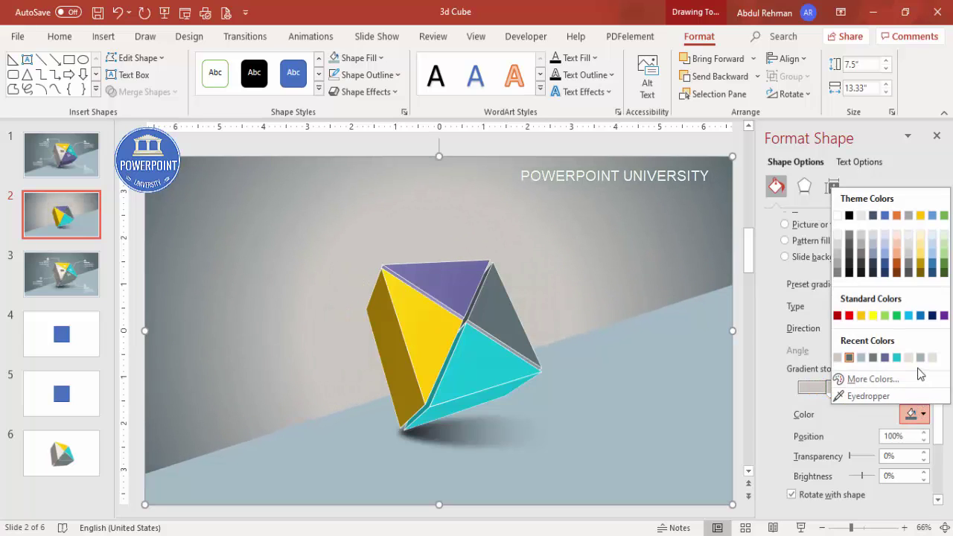
{"action": "left_click", "coordinate": [885, 358]}
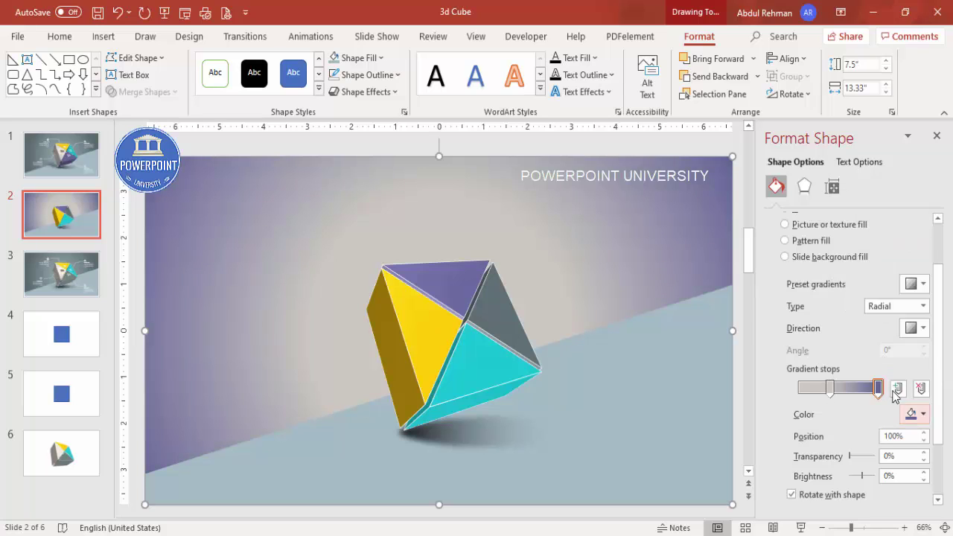